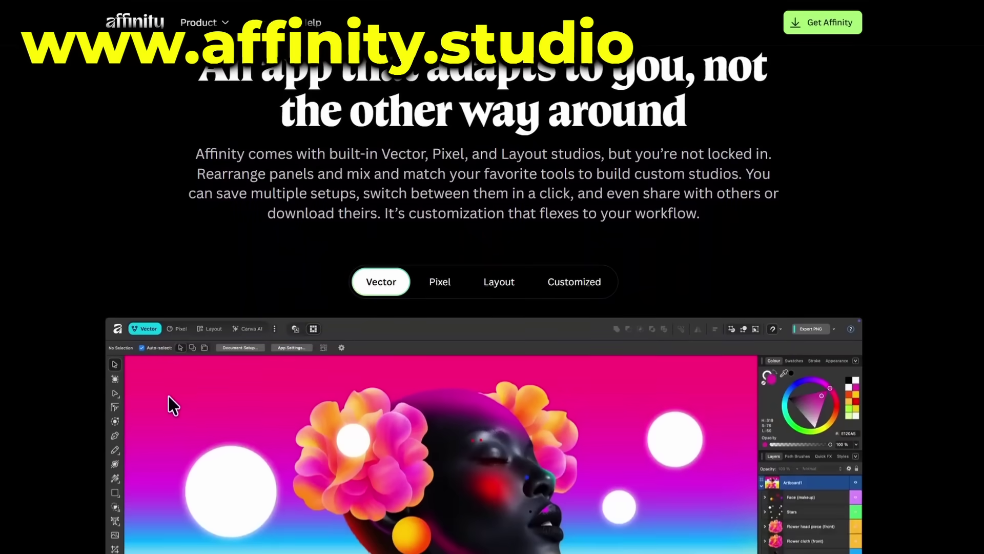
pyautogui.scroll(-3, 492, 277)
pyautogui.scroll(-2, 492, 277)
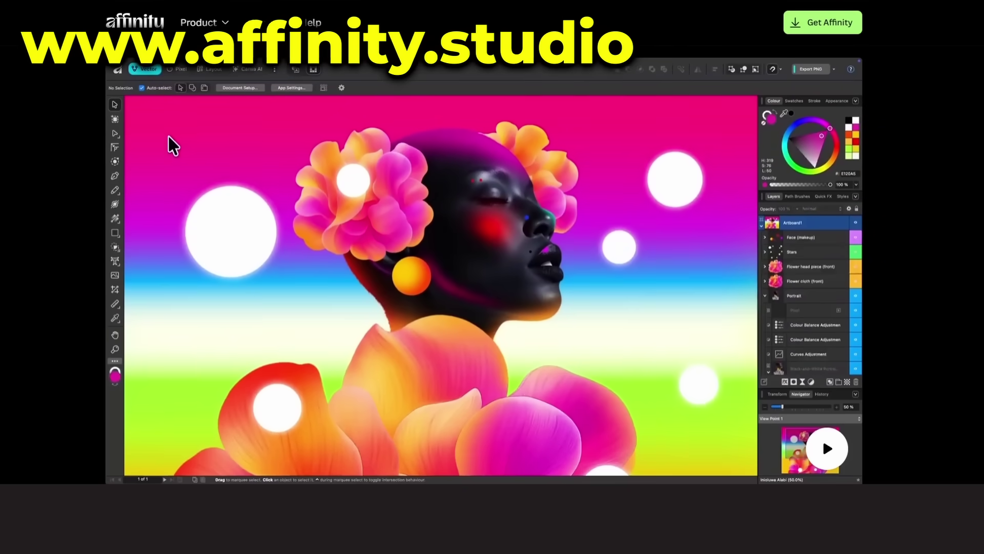
pyautogui.scroll(-8, 492, 277)
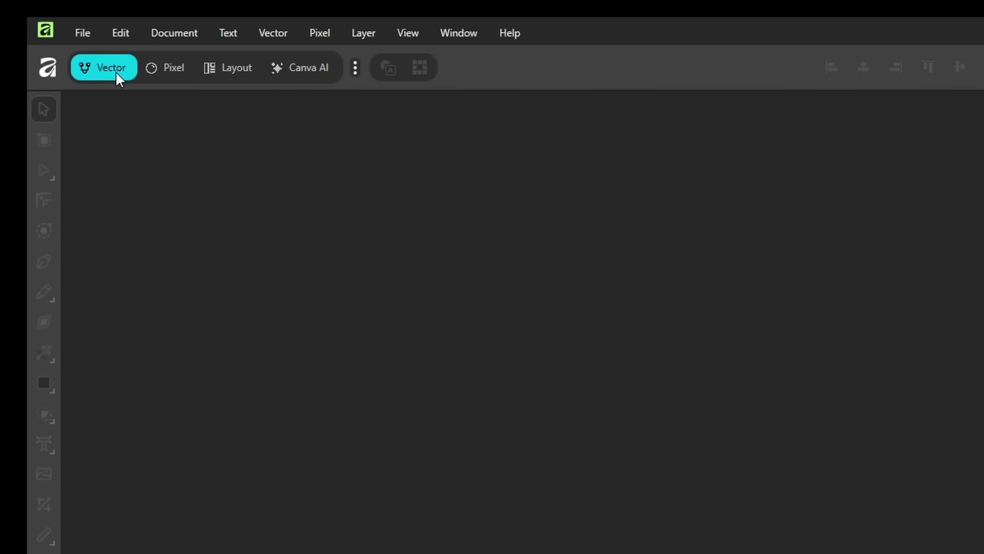
# Switch through the Pixel, Layout and Canva AI studios to view each one's tool set.
pyautogui.click(180, 67)
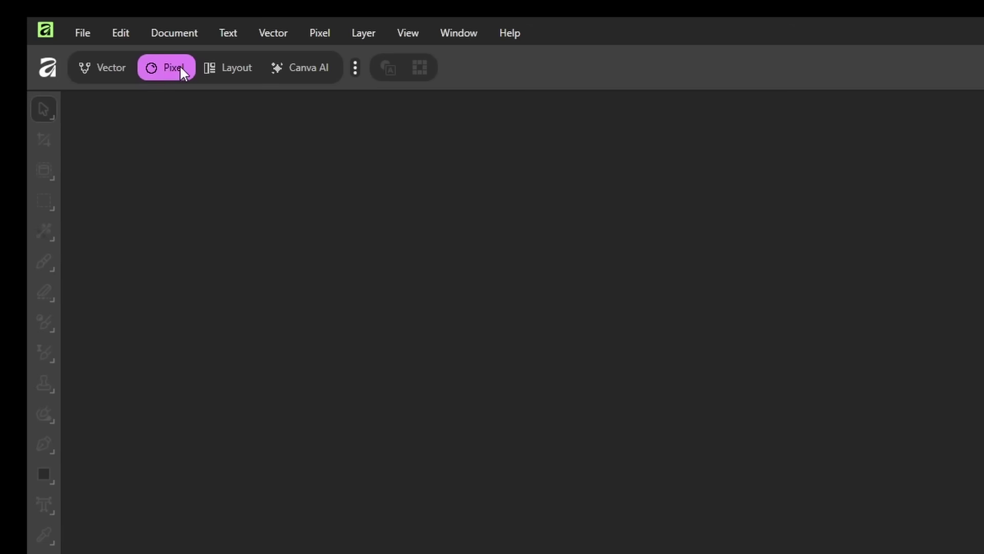
pyautogui.click(234, 72)
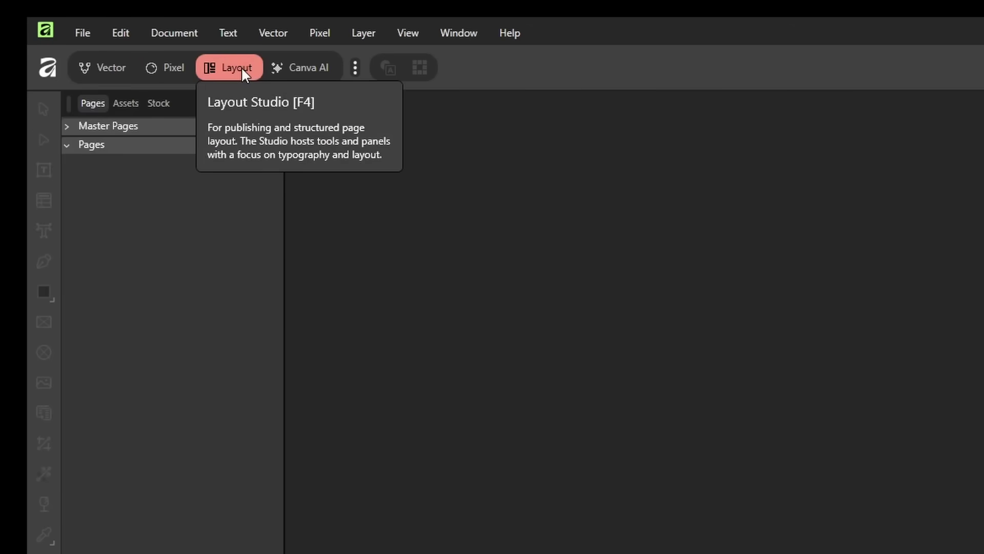
pyautogui.click(313, 66)
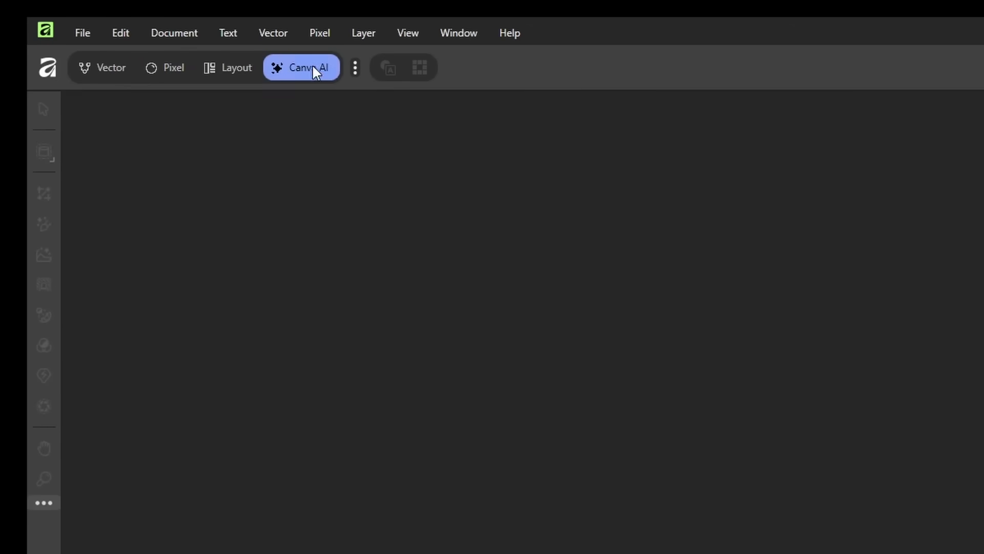
# Enable the Slice studio in the Studio Manager and switch to it.
pyautogui.click(356, 66)
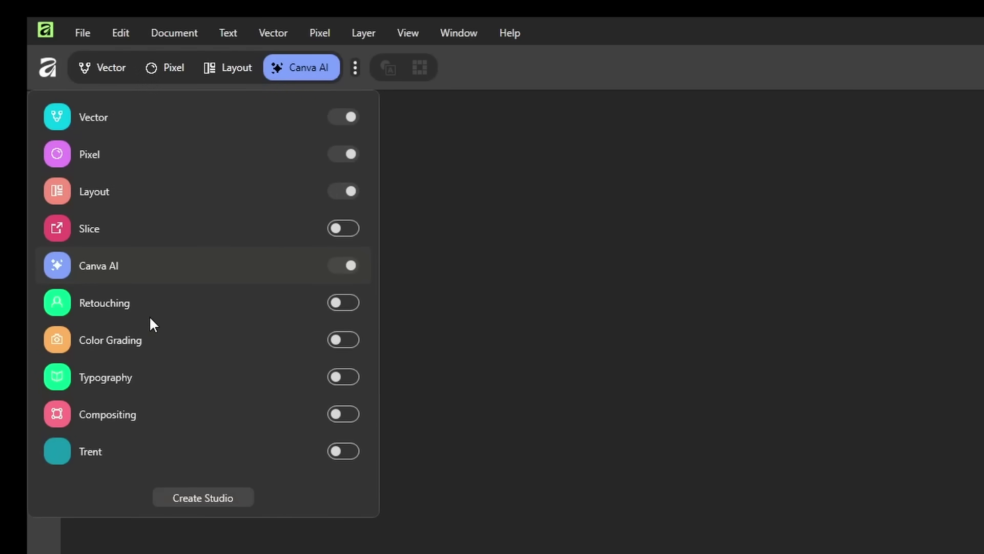
pyautogui.click(351, 229)
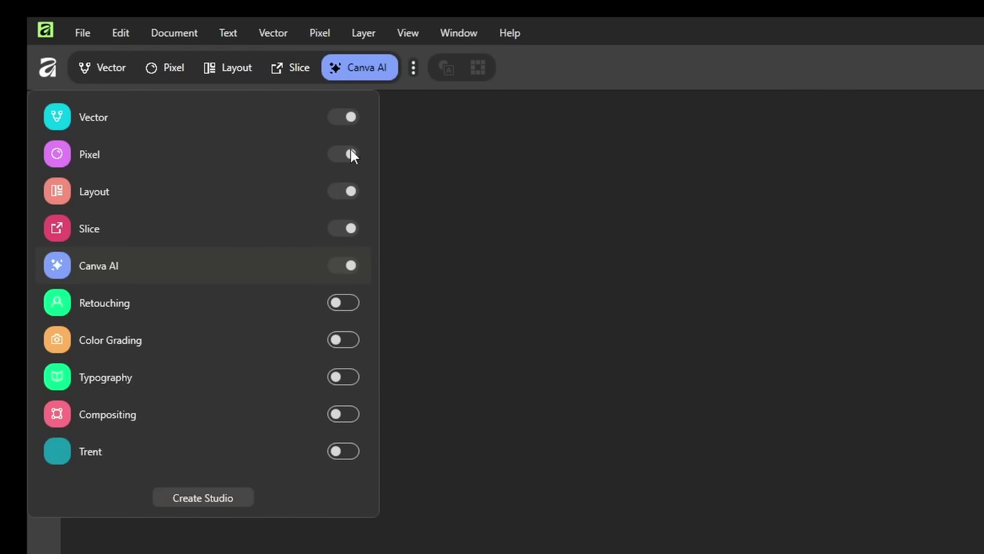
pyautogui.click(300, 68)
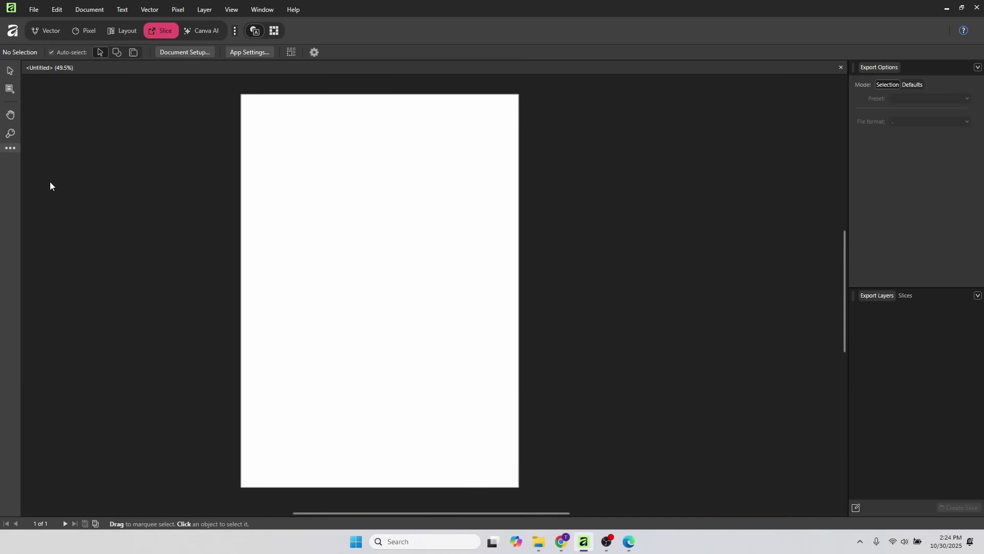
# Turn off the Slice studio in the Studio Manager and switch to the Vector studio.
pyautogui.click(235, 31)
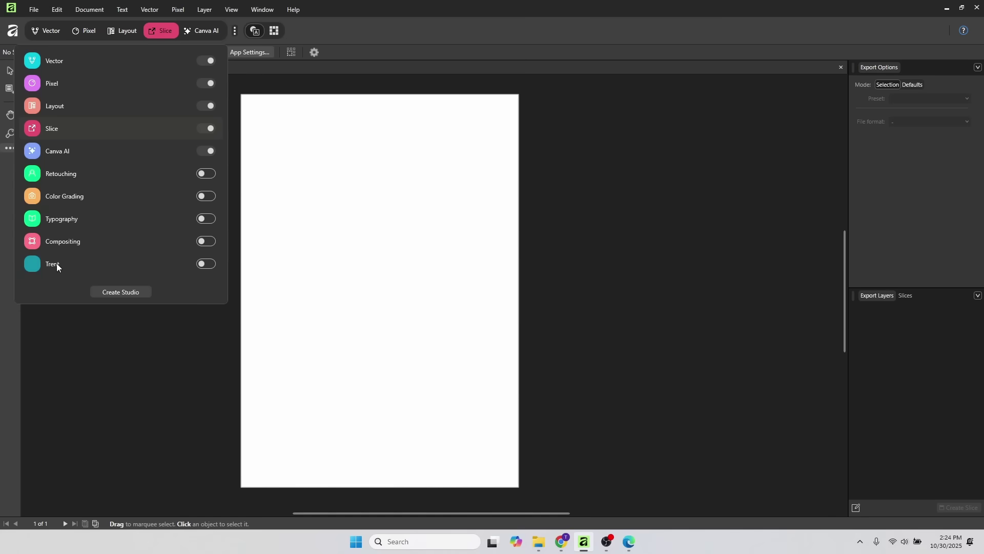
pyautogui.click(207, 131)
pyautogui.click(119, 60)
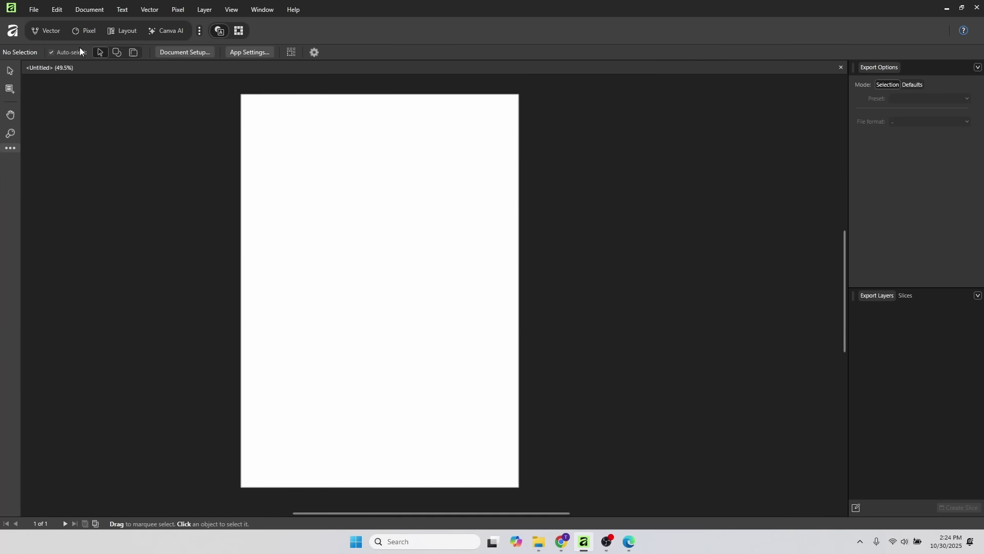
pyautogui.click(48, 31)
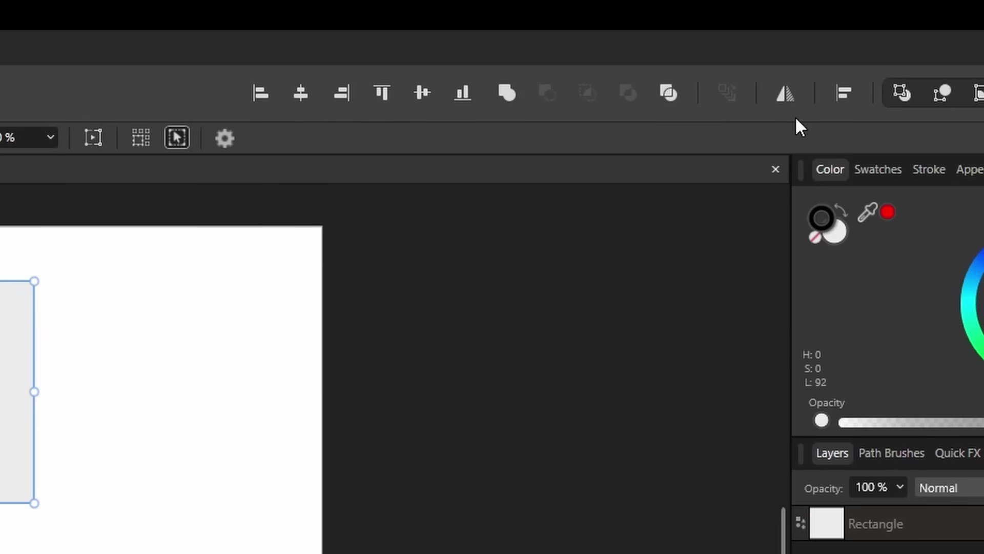
# Place Image.png on the blank page at about 271 × 273 mm.
pyautogui.press('a')
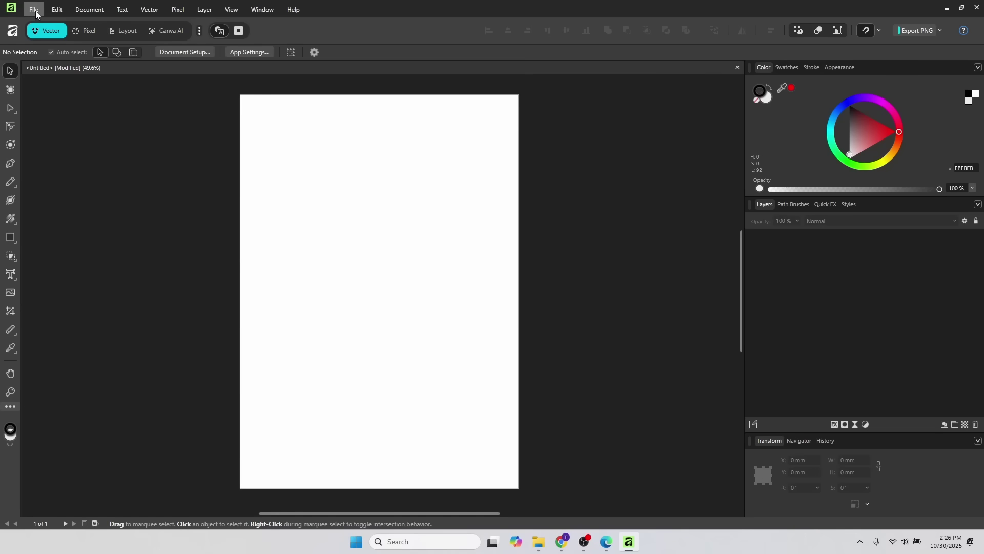
pyautogui.click(35, 10)
pyautogui.click(77, 228)
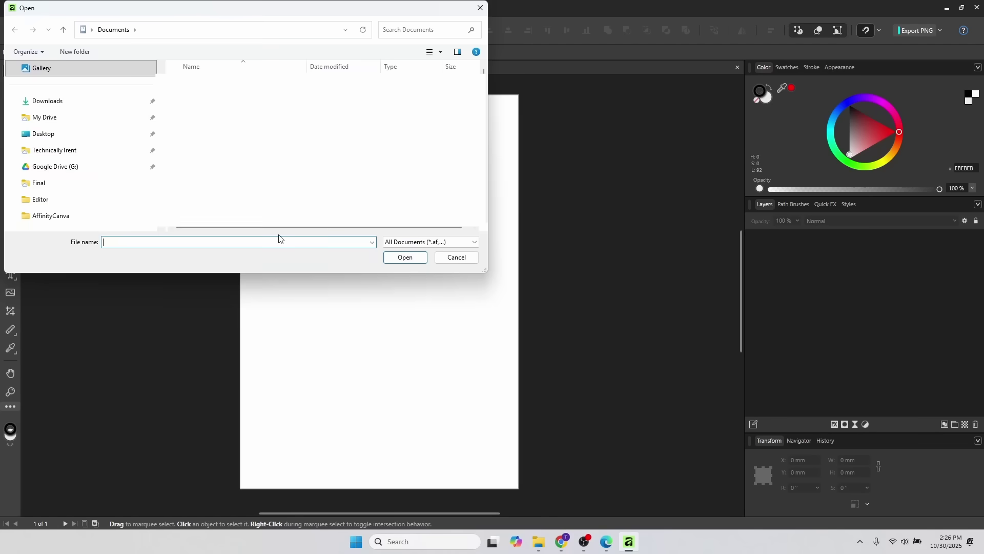
pyautogui.click(280, 105)
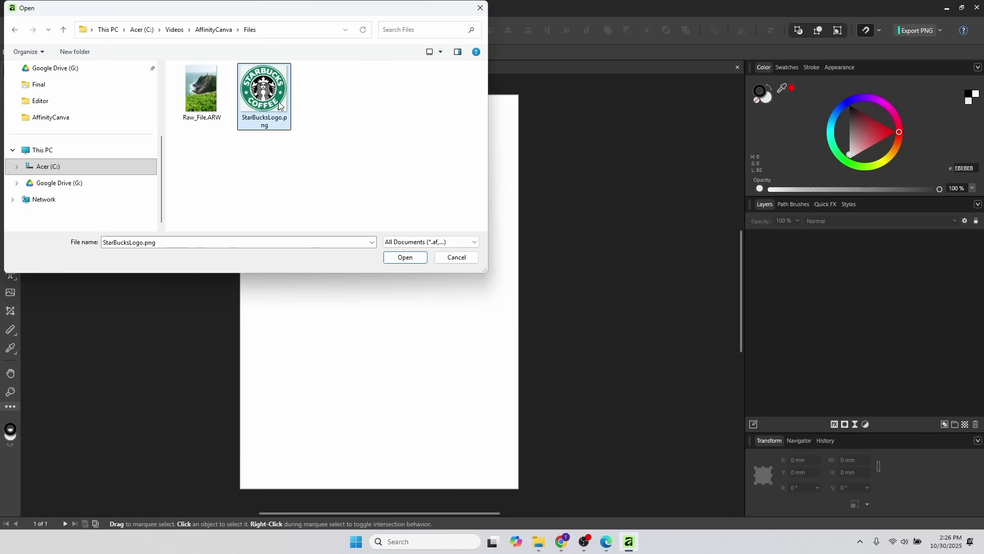
pyautogui.click(405, 257)
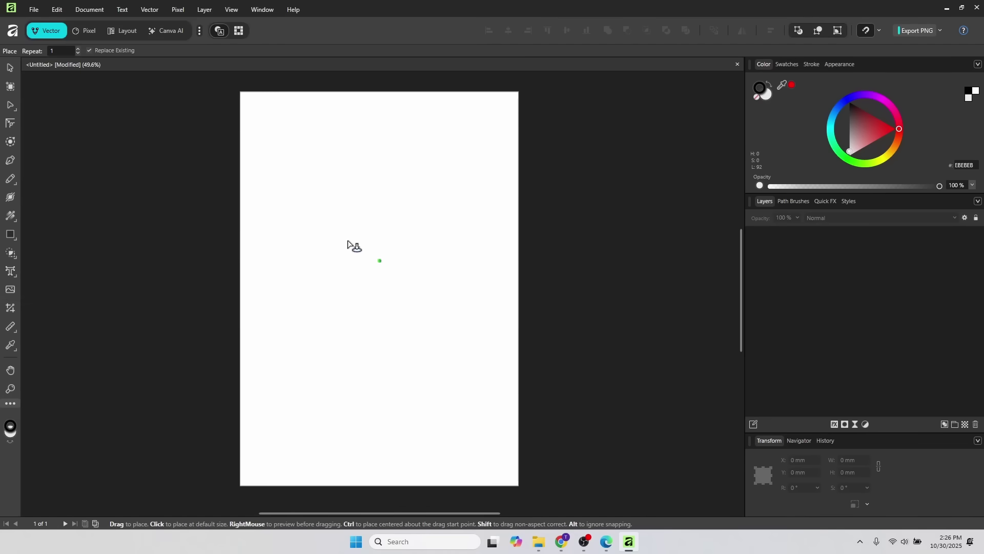
pyautogui.click(398, 230)
pyautogui.moveTo(398, 230); pyautogui.dragTo(400, 230)
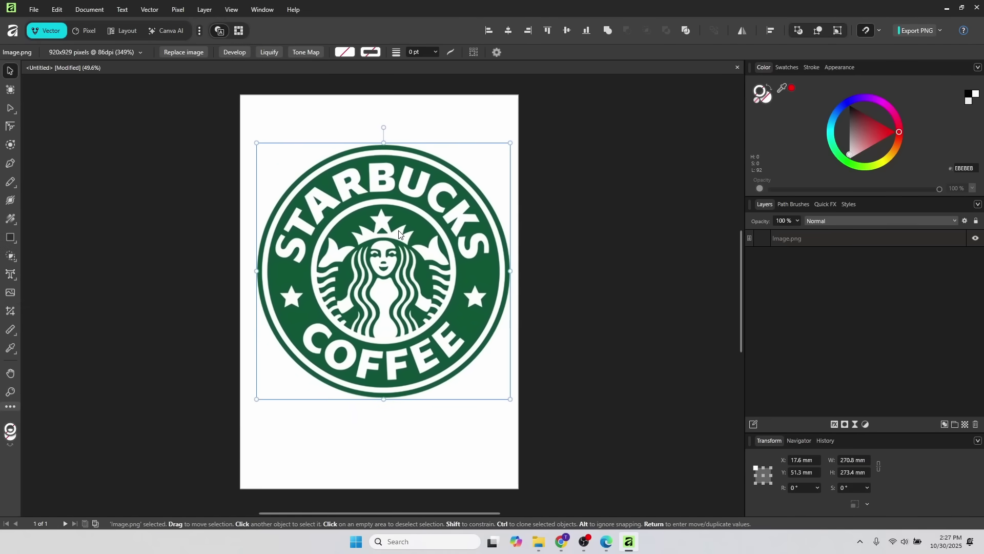
# Duplicate the placed image layer, naming the lower copy Original and the upper copy New.
pyautogui.scroll(1, 385, 143)
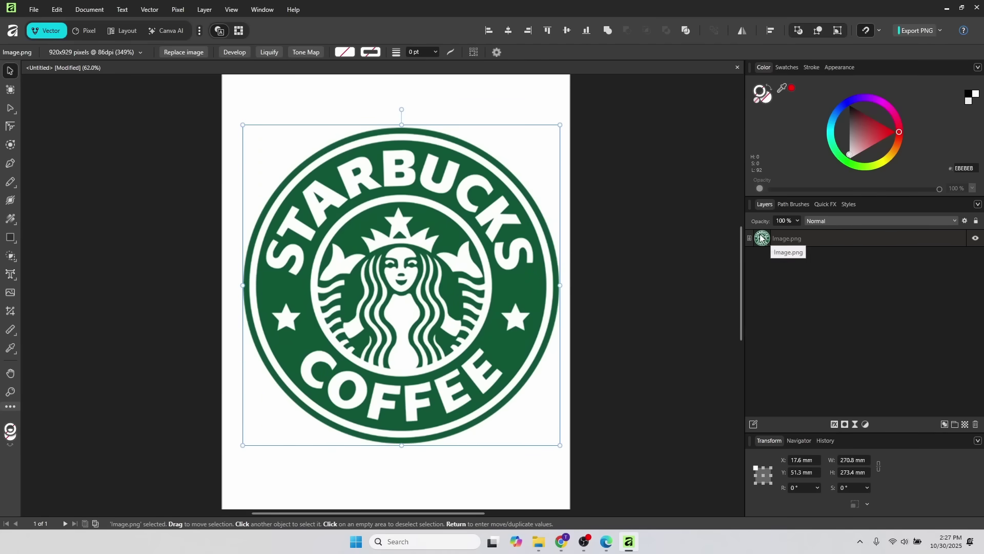
pyautogui.hotkey('ctrl', 'j')
pyautogui.doubleClick(783, 255)
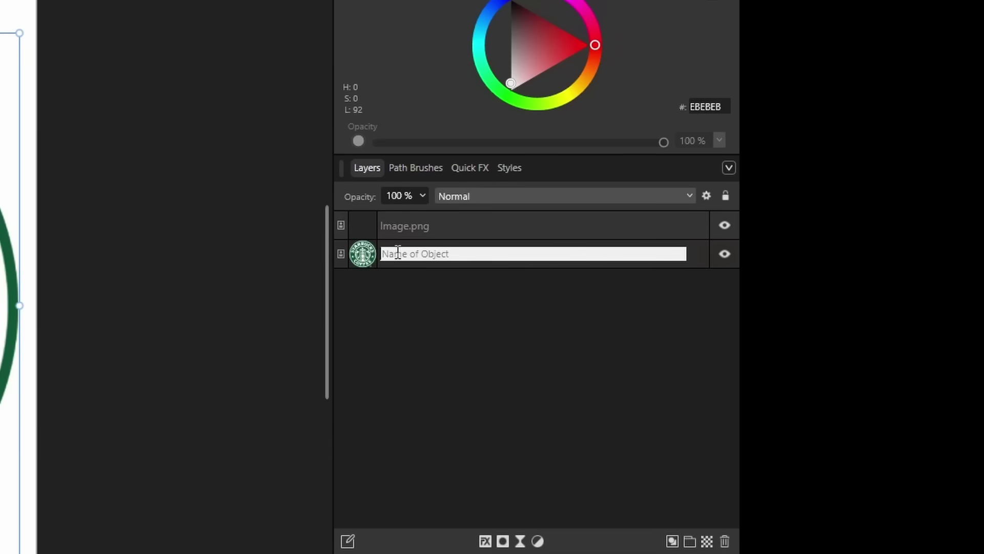
pyautogui.write('Original')
pyautogui.doubleClick(388, 224)
pyautogui.write('New')
pyautogui.press('Return')
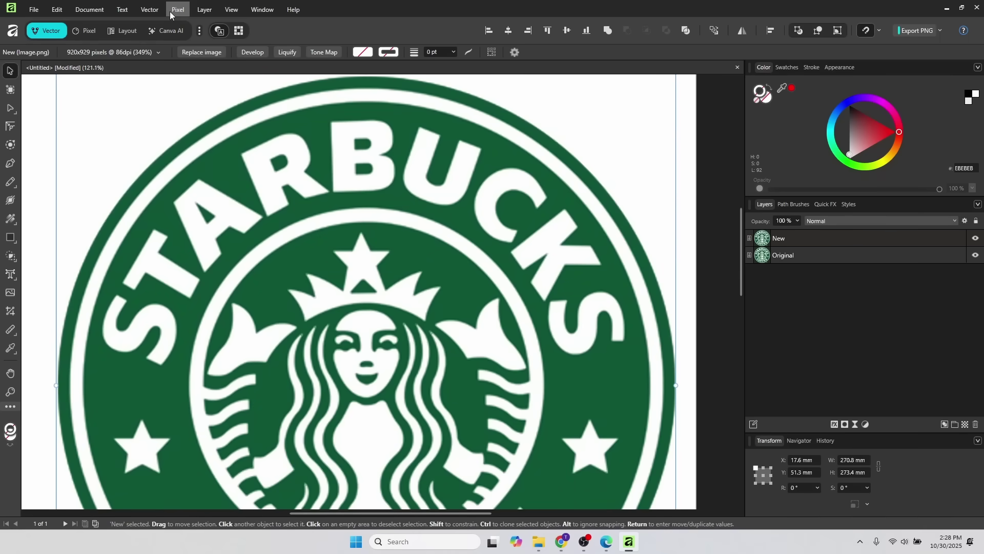
# Apply Image Trace to the New layer with a 34% edge threshold and 47% curve fitting tolerance.
pyautogui.click(150, 9)
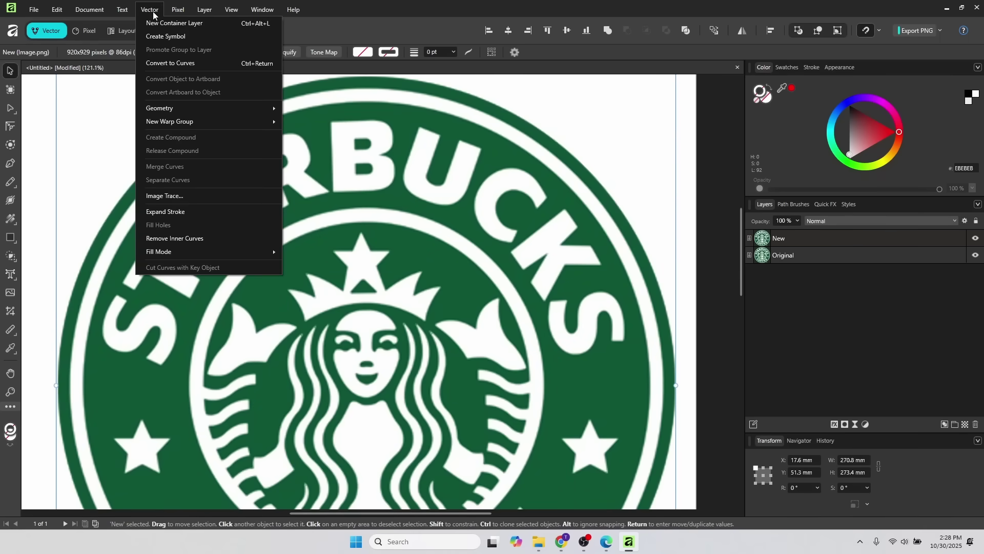
pyautogui.click(210, 197)
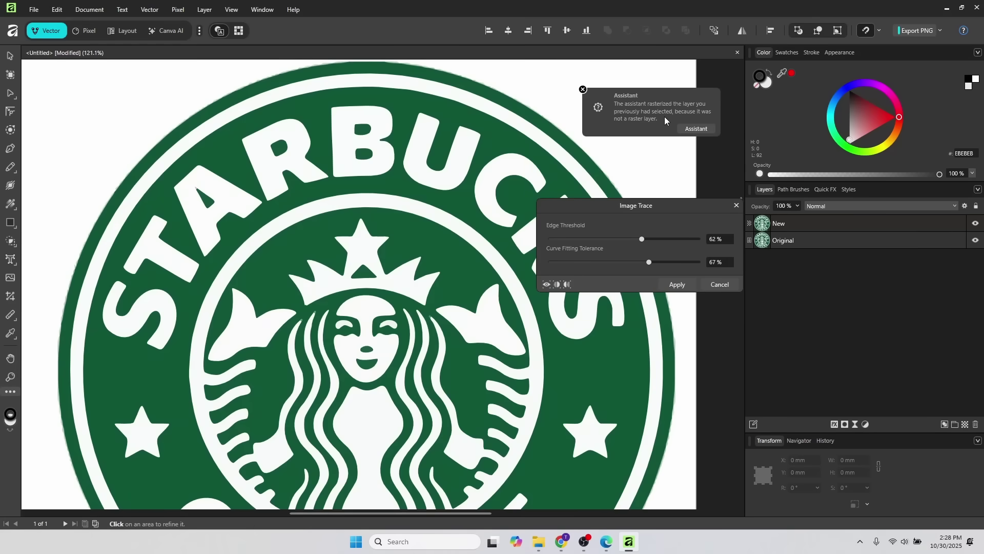
pyautogui.click(583, 90)
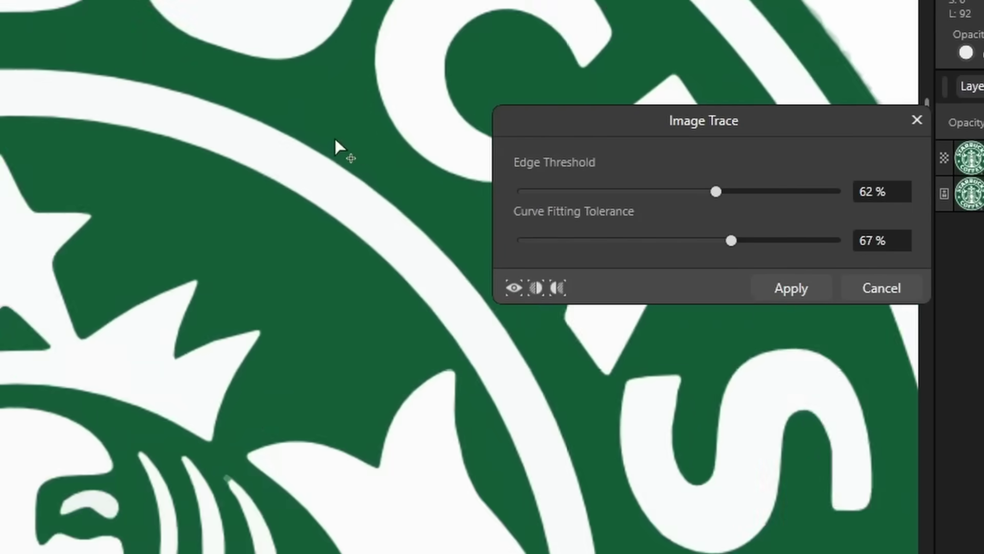
pyautogui.scroll(1, 335, 140)
pyautogui.moveTo(717, 191); pyautogui.dragTo(627, 192)
pyautogui.moveTo(732, 241)
pyautogui.mouseDown()
pyautogui.moveTo(573, 241)
pyautogui.moveTo(670, 242)
pyautogui.mouseUp()
pyautogui.scroll(-2, 169, 169)
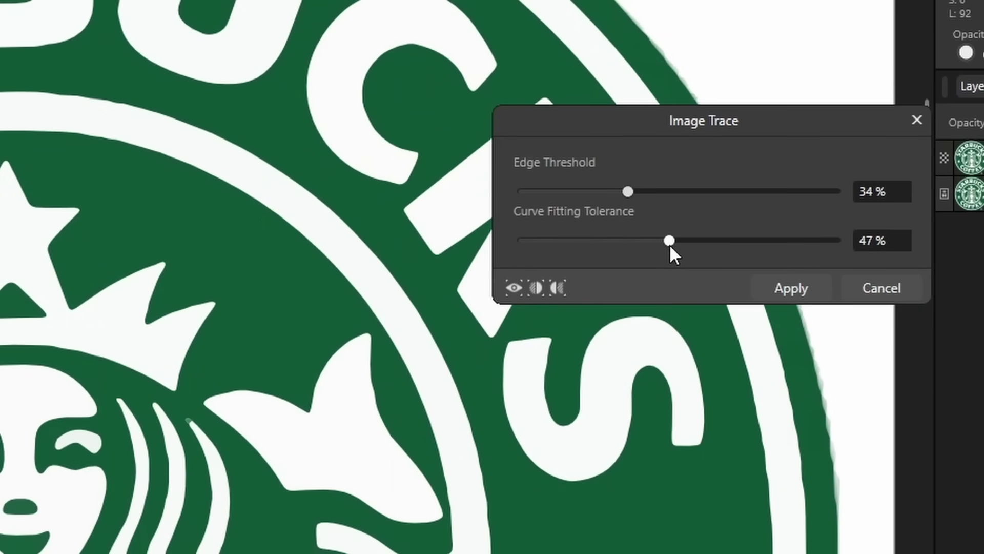
pyautogui.click(806, 292)
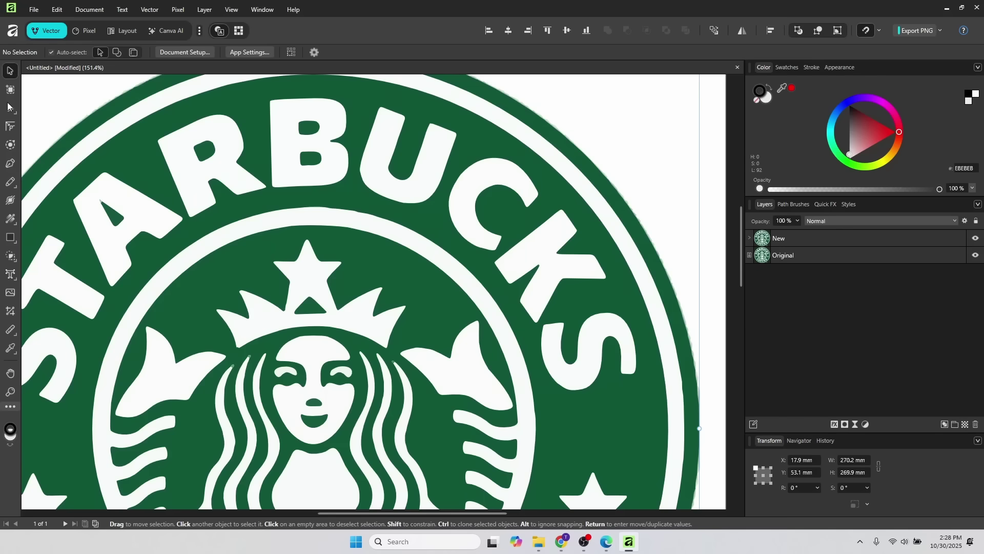
# Try moving nodes on the edge of the traced logo's large green circle, undoing each move.
pyautogui.click(10, 107)
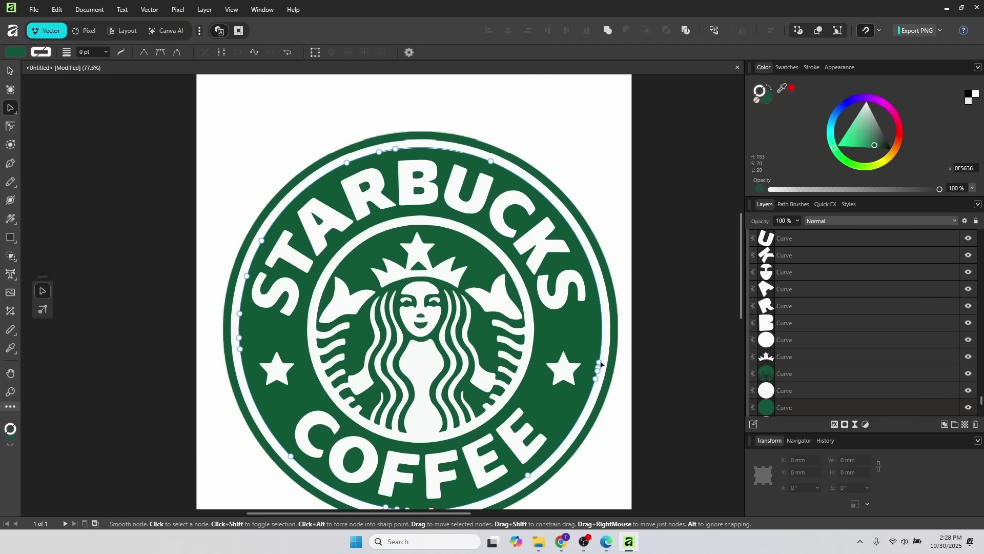
pyautogui.moveTo(600, 360); pyautogui.dragTo(541, 306)
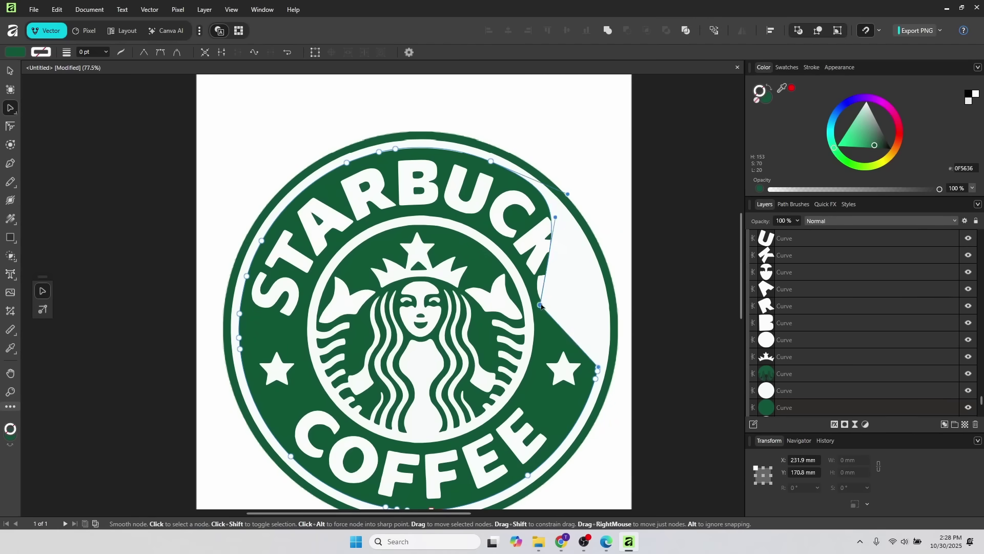
pyautogui.hotkey('ctrl', 'z')
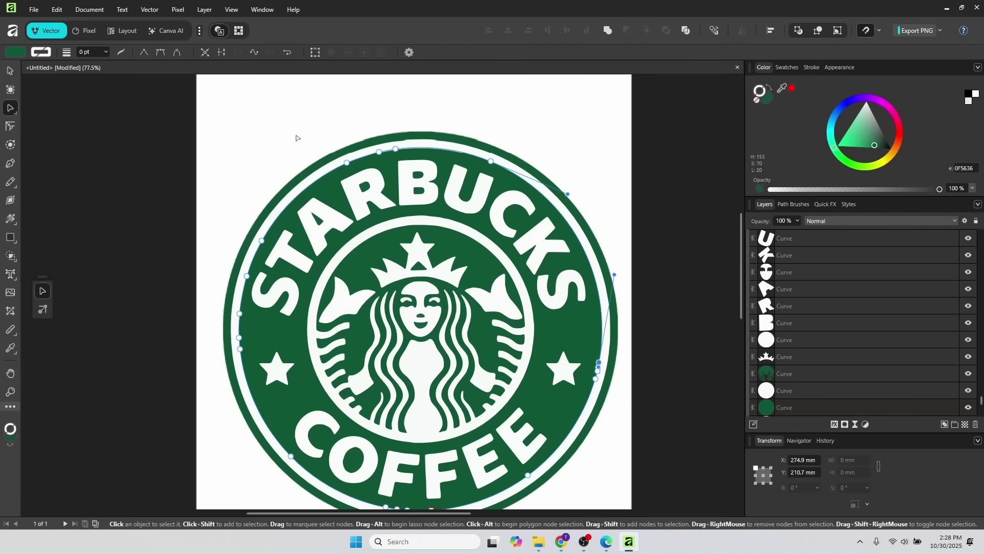
pyautogui.moveTo(261, 240); pyautogui.dragTo(304, 225)
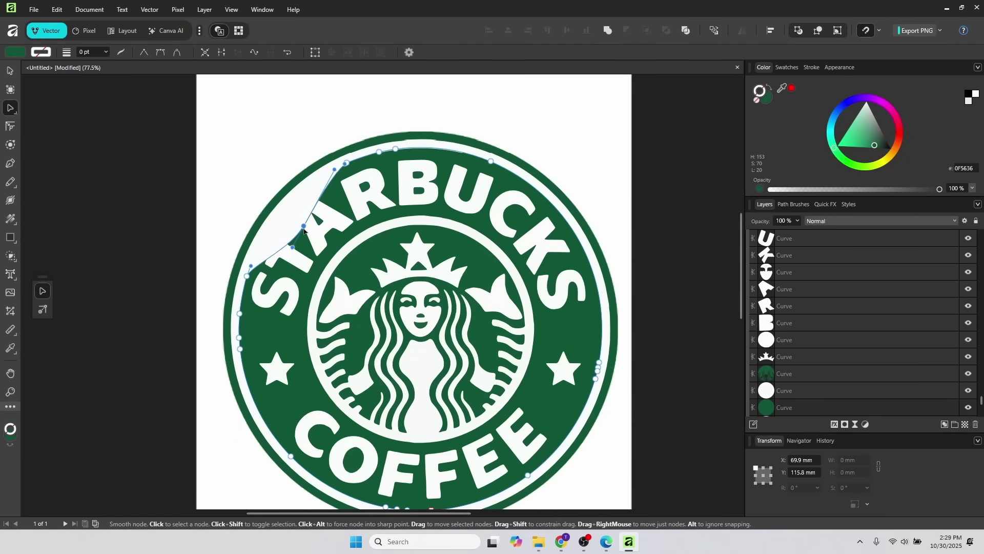
pyautogui.hotkey('ctrl', 'z')
# Select the inner green shape around the traced figure and change its fill colour.
pyautogui.click(389, 271)
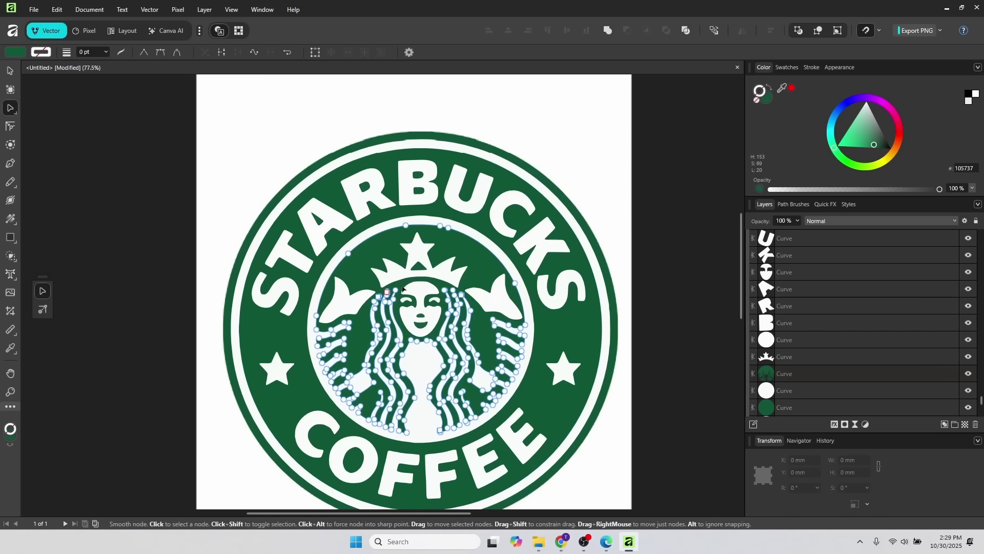
pyautogui.click(11, 70)
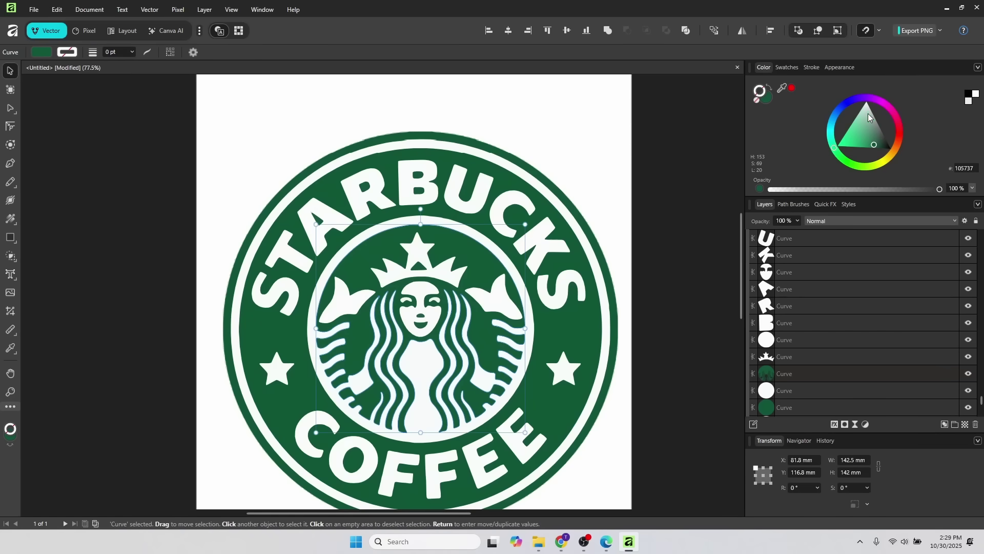
pyautogui.moveTo(882, 102); pyautogui.dragTo(900, 121)
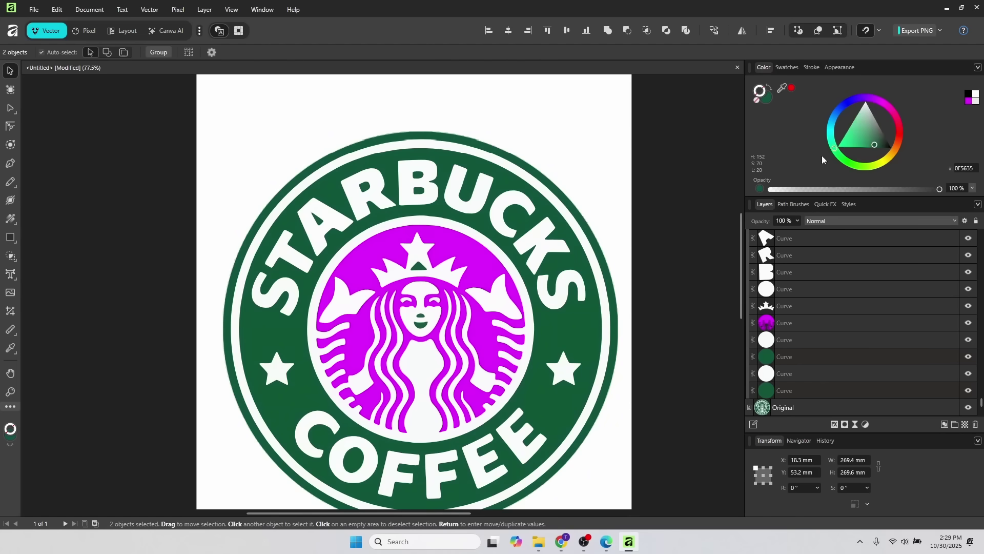
pyautogui.moveTo(822, 156); pyautogui.dragTo(824, 162)
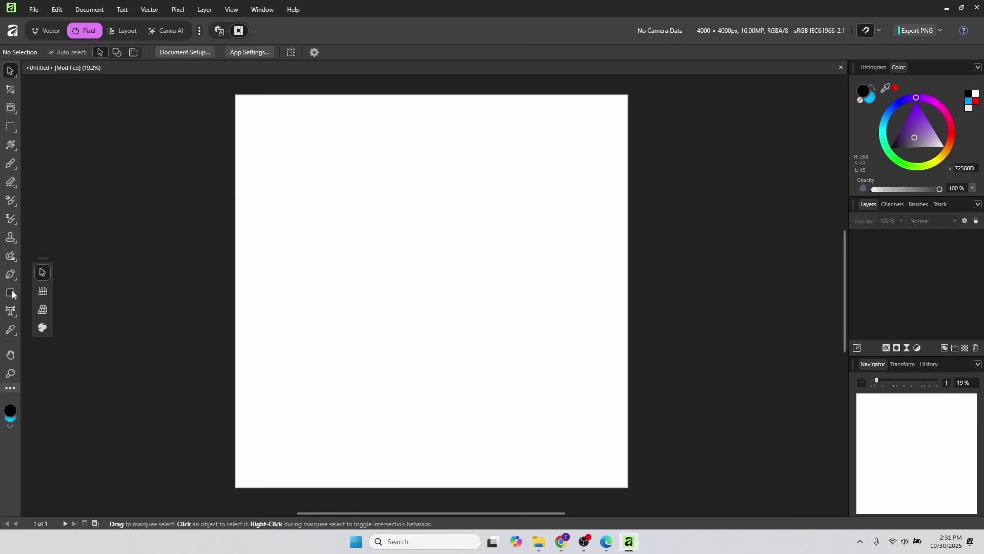
# Draw a large rectangle across the blank square page, fill it with yellow FFC100 and shift it slightly upward.
pyautogui.press('m')
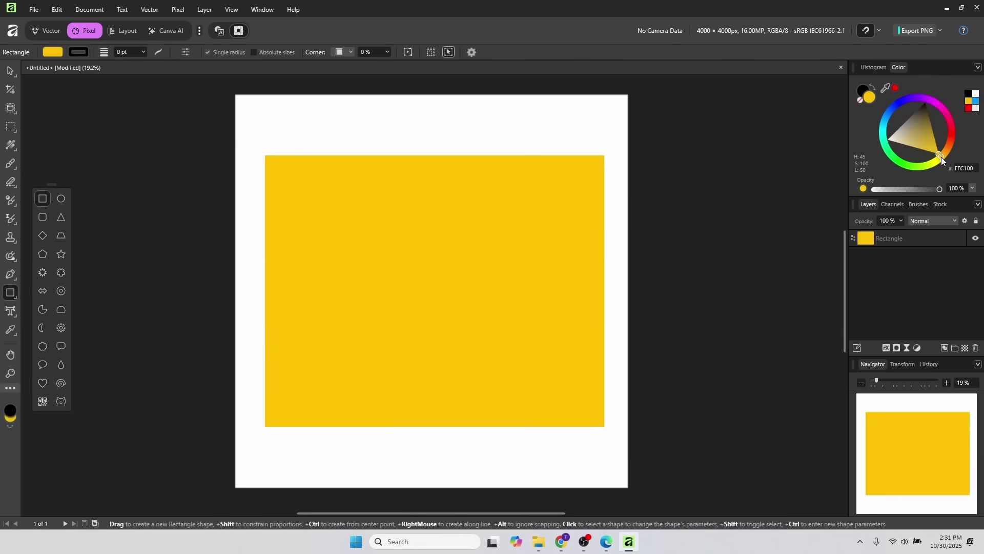
pyautogui.press('v')
# Apply a diagonal linear gradient to the yellow rectangle and change the gradient type to Mesh.
pyautogui.click(7, 142)
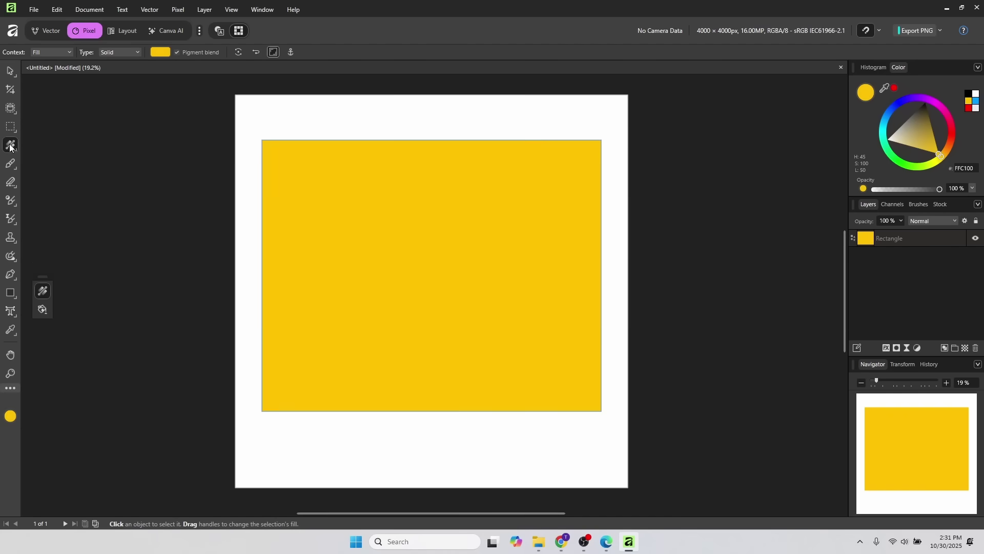
pyautogui.moveTo(333, 193); pyautogui.dragTo(545, 370)
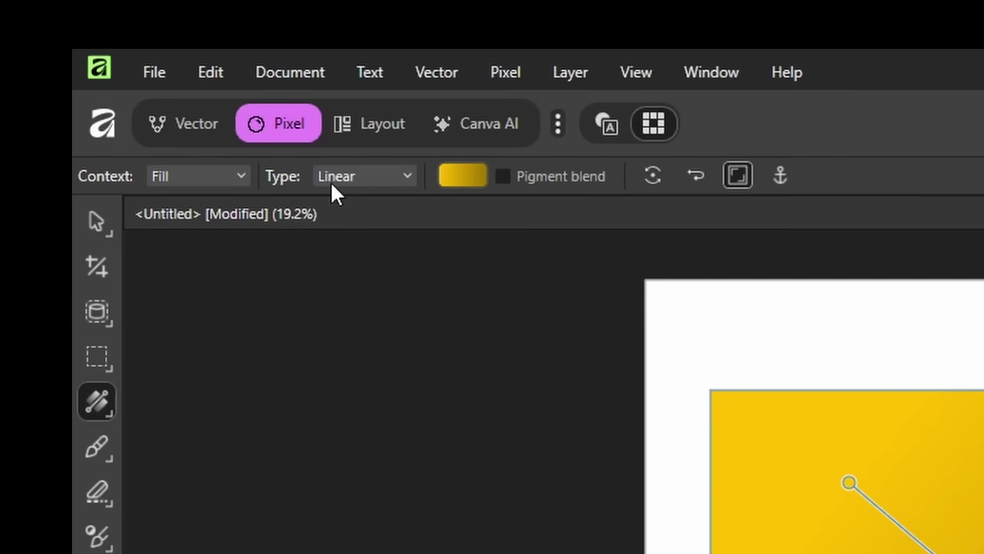
pyautogui.click(370, 178)
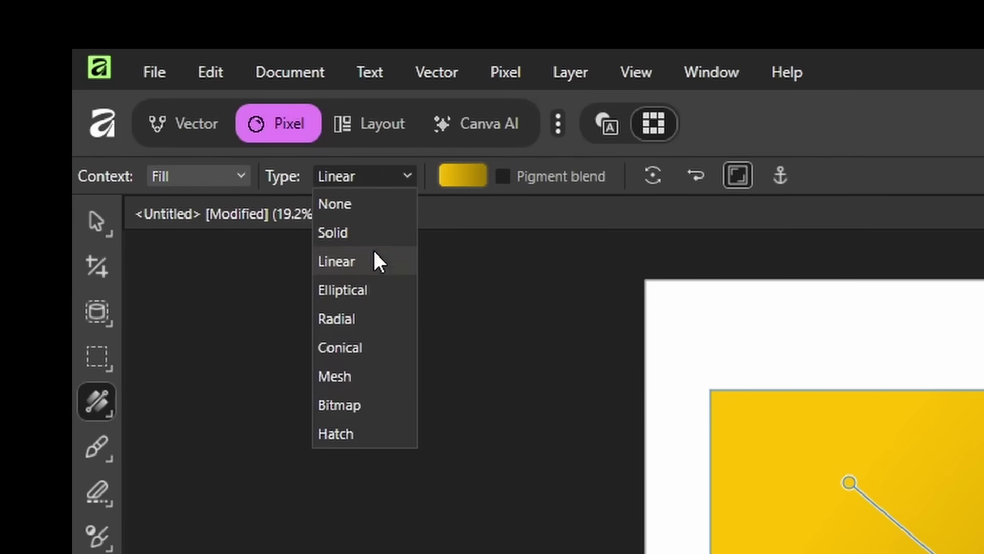
pyautogui.click(362, 376)
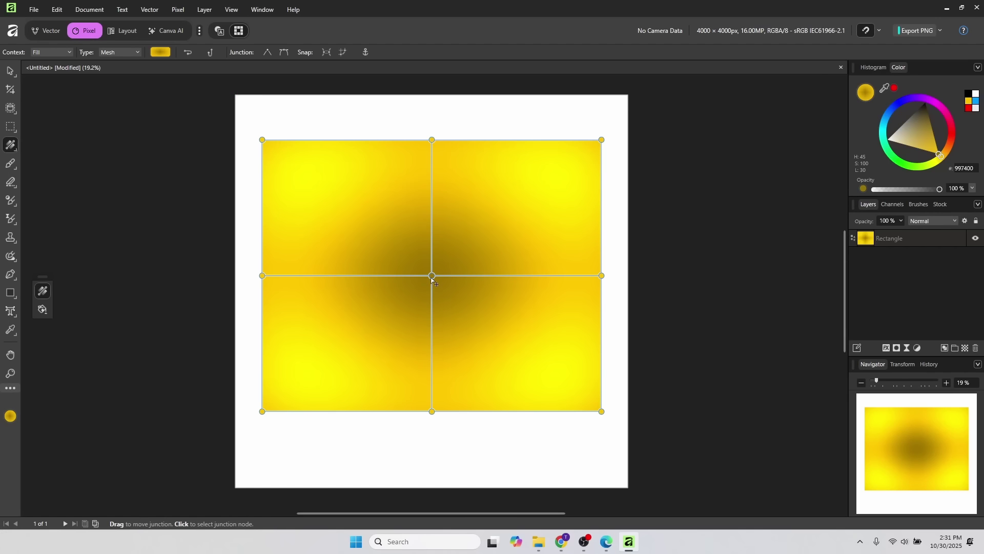
# Recolour the mesh gradient's centre node dark red and add another node above it.
pyautogui.click(432, 275)
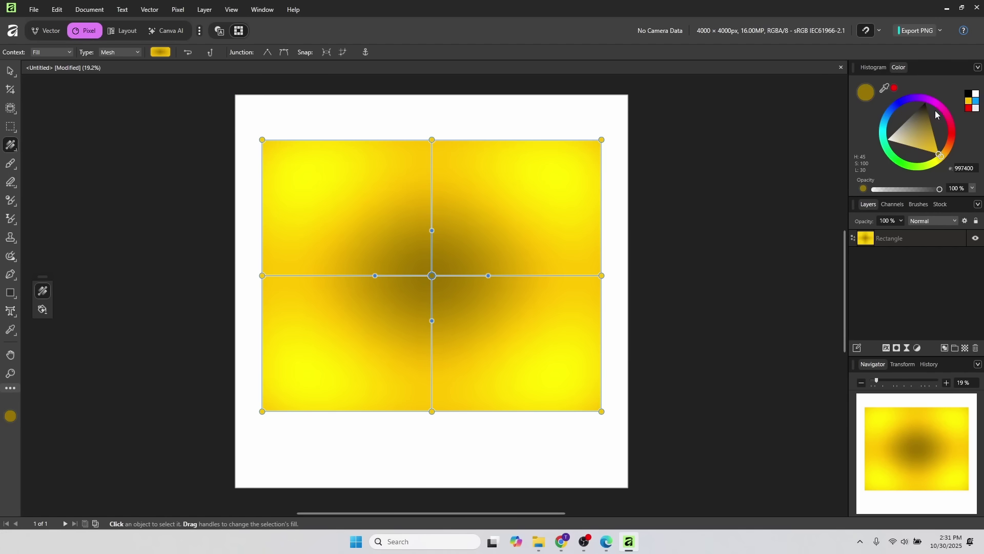
pyautogui.moveTo(936, 115); pyautogui.dragTo(947, 148)
pyautogui.click(432, 207)
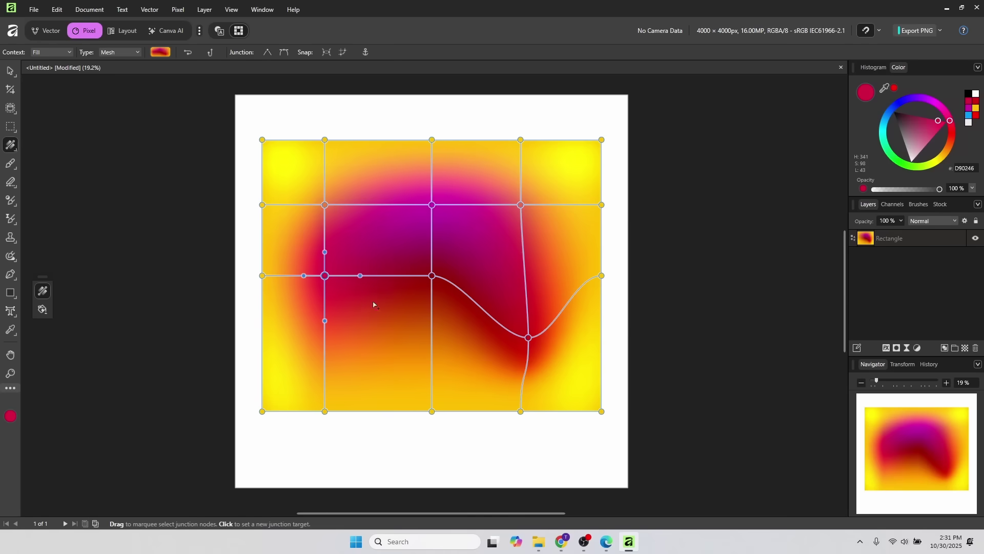
# Move the mesh's left middle node downward, and add a light-blue node on the upper row and another node near the right edge.
pyautogui.moveTo(328, 280); pyautogui.dragTo(314, 355)
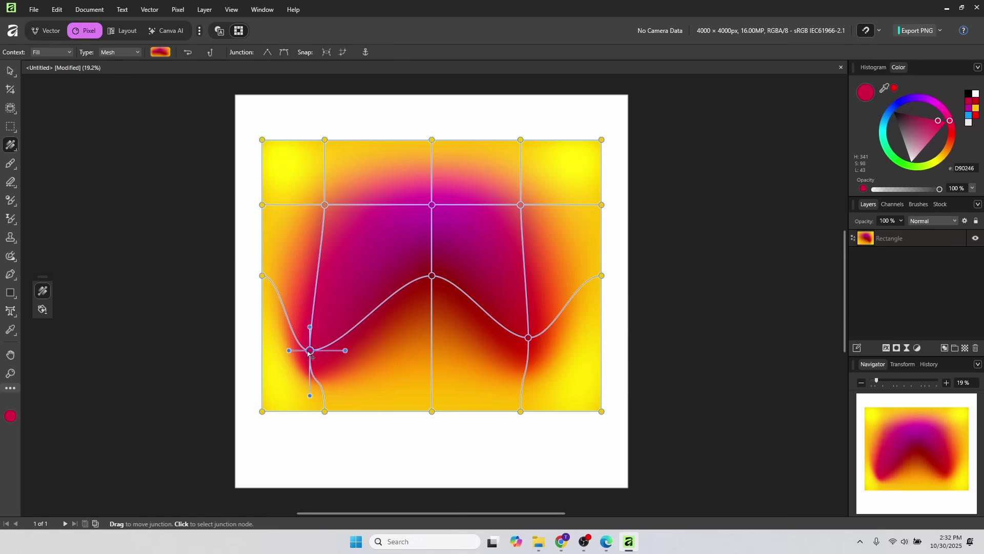
pyautogui.click(370, 205)
pyautogui.moveTo(867, 173); pyautogui.dragTo(885, 118)
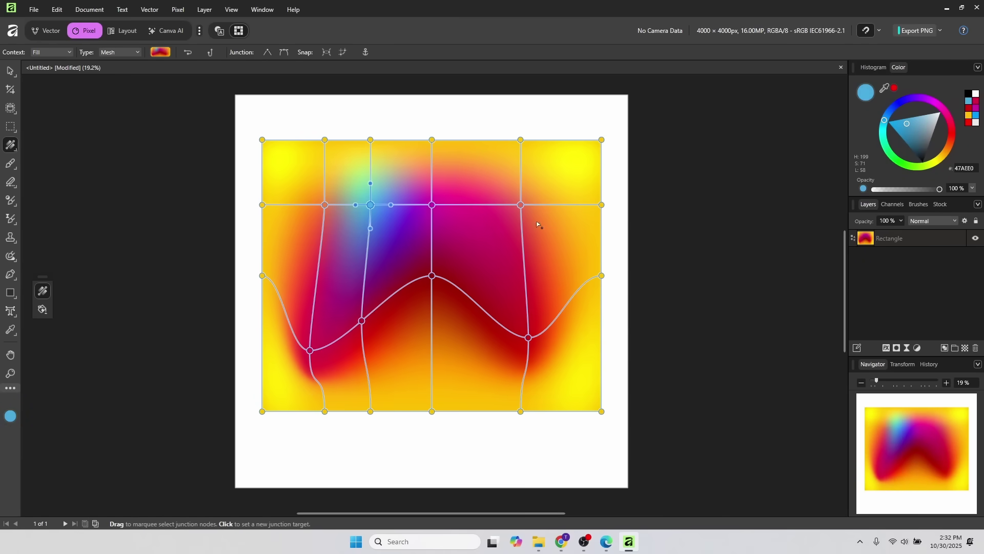
pyautogui.click(556, 316)
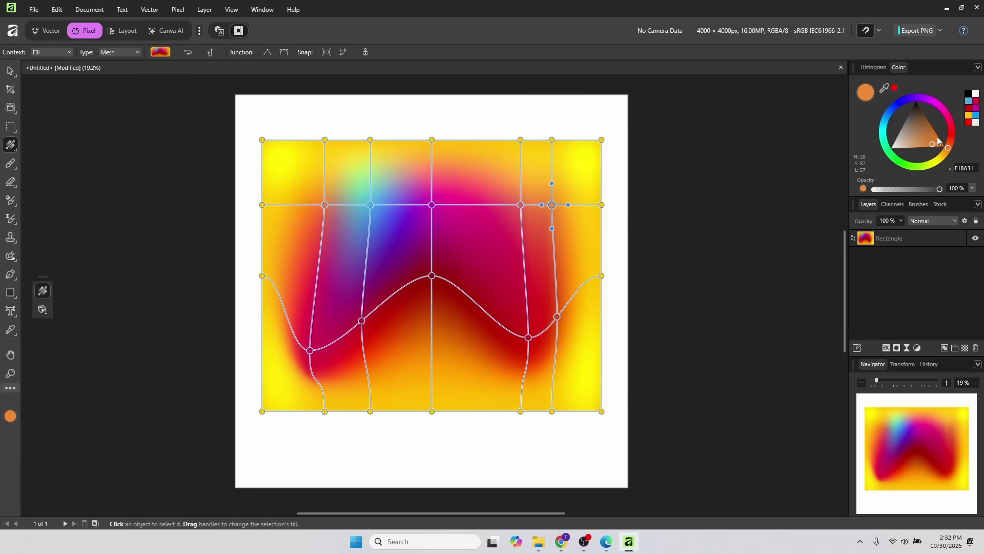
# Shift and recolour the mesh's upper-left node to blue, nudge the rectangle's upper-right corner inward, and deselect it.
pyautogui.click(298, 184)
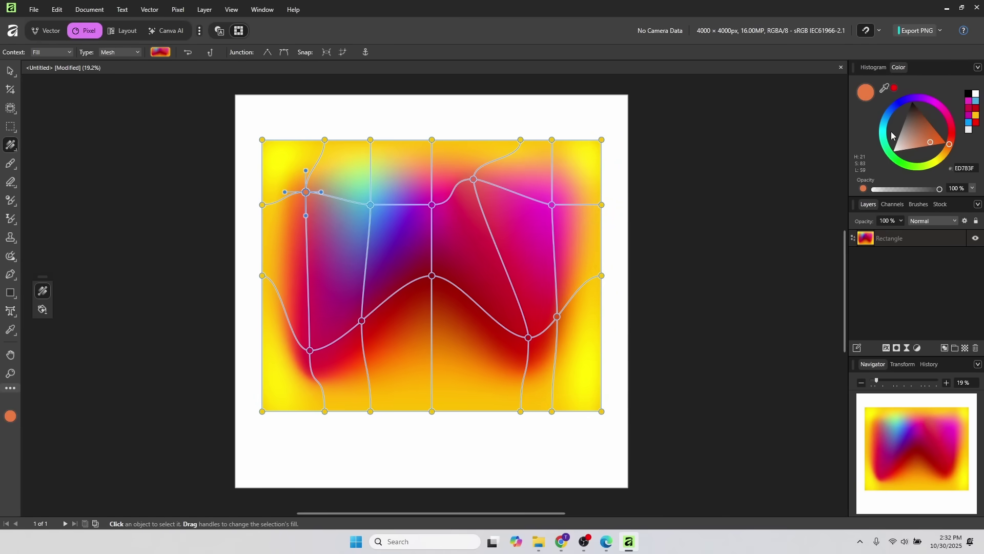
pyautogui.click(883, 115)
pyautogui.moveTo(883, 116); pyautogui.dragTo(881, 122)
pyautogui.moveTo(601, 140)
pyautogui.mouseDown()
pyautogui.moveTo(545, 114)
pyautogui.moveTo(550, 213)
pyautogui.moveTo(599, 135)
pyautogui.mouseUp()
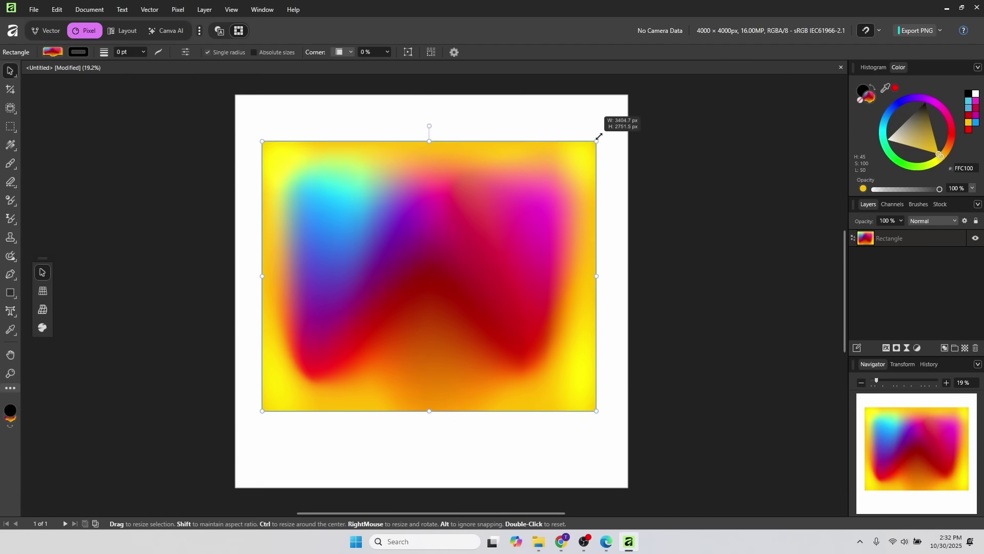
pyautogui.hotkey('ctrl', 'd')
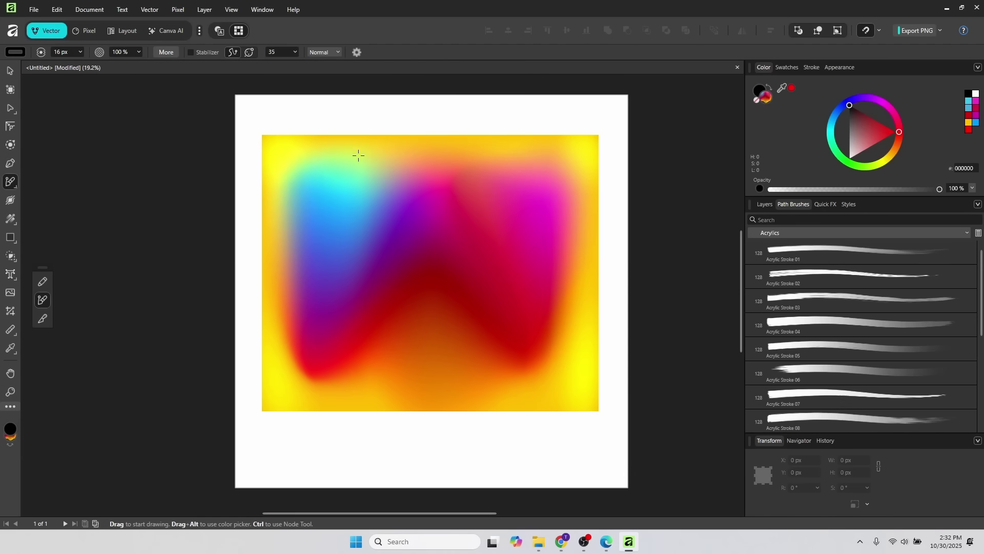
# Draw a winding open curve down across the gradient rectangle and set its stroke colour to green 00FF31.
pyautogui.moveTo(308, 116)
pyautogui.mouseDown()
pyautogui.moveTo(480, 157)
pyautogui.moveTo(555, 447)
pyautogui.mouseUp()
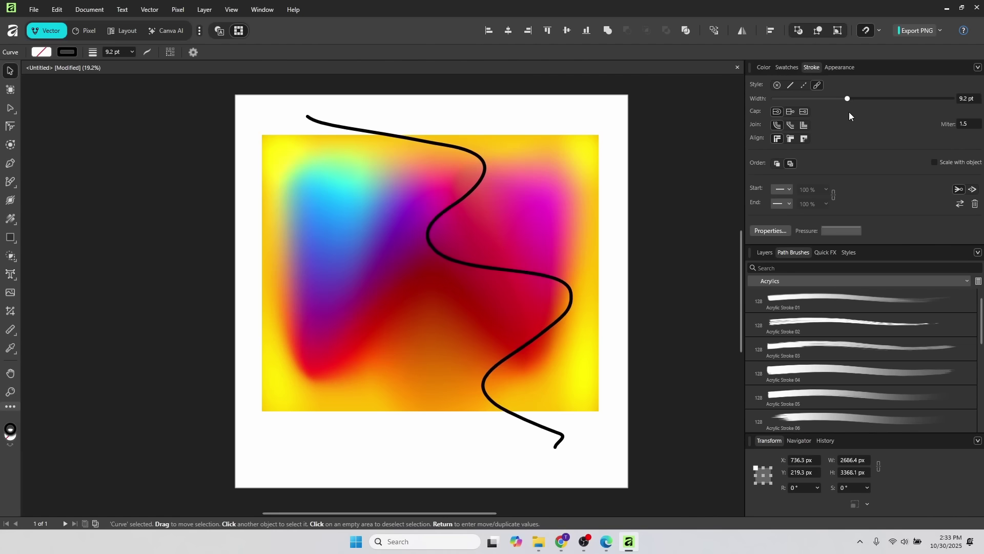
pyautogui.moveTo(849, 116); pyautogui.dragTo(866, 115)
pyautogui.click(763, 67)
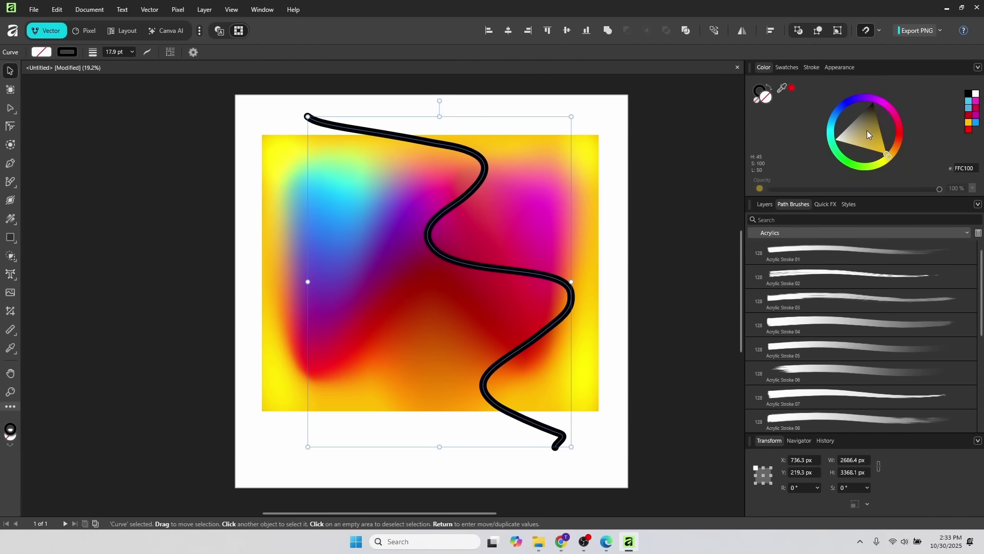
pyautogui.click(760, 92)
pyautogui.moveTo(903, 134)
pyautogui.mouseDown()
pyautogui.moveTo(913, 148)
pyautogui.moveTo(888, 171)
pyautogui.moveTo(844, 154)
pyautogui.mouseUp()
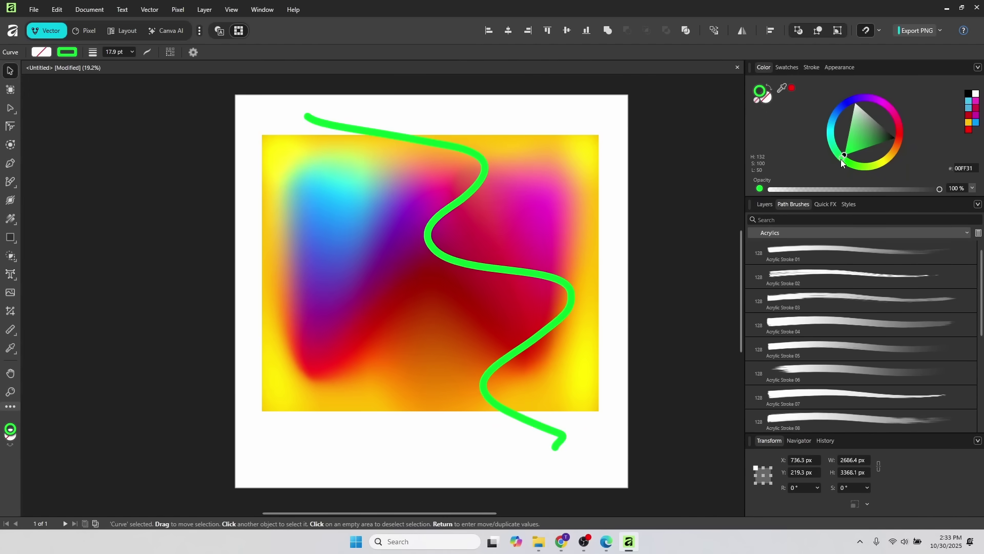
# Switch to the Pixel studio.
pyautogui.click(85, 32)
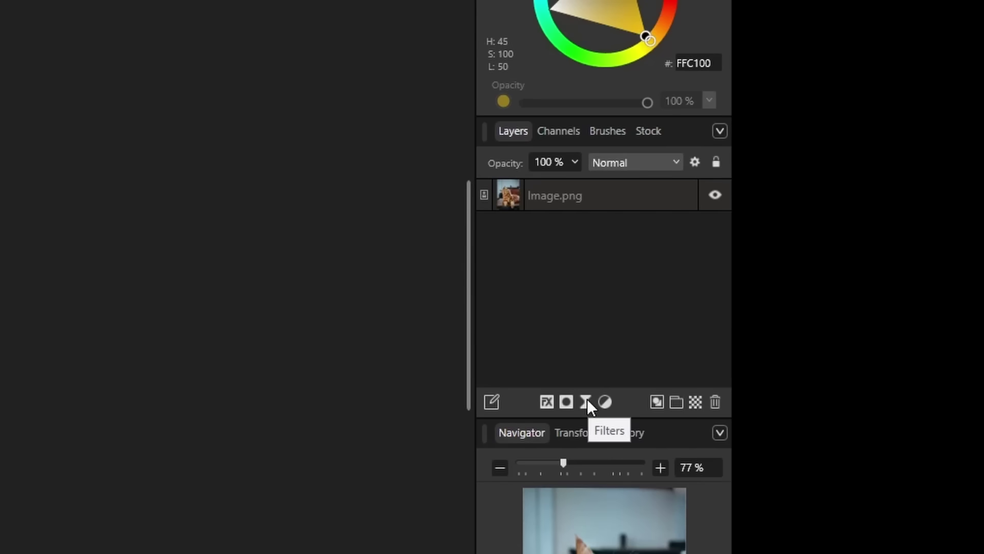
# Add a live Glitch filter to the cat image, using Aberration (Distortion) at 18% strength.
pyautogui.click(907, 347)
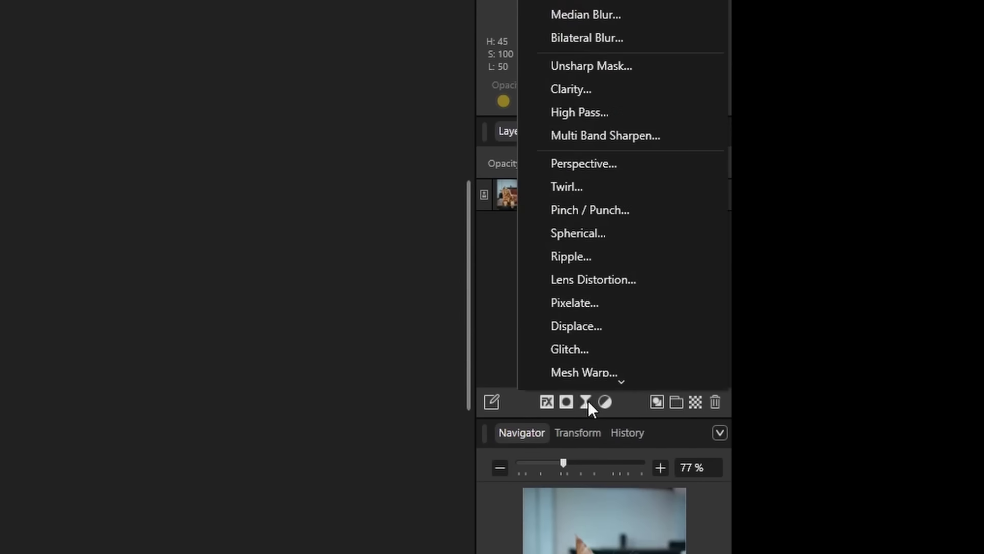
pyautogui.click(593, 354)
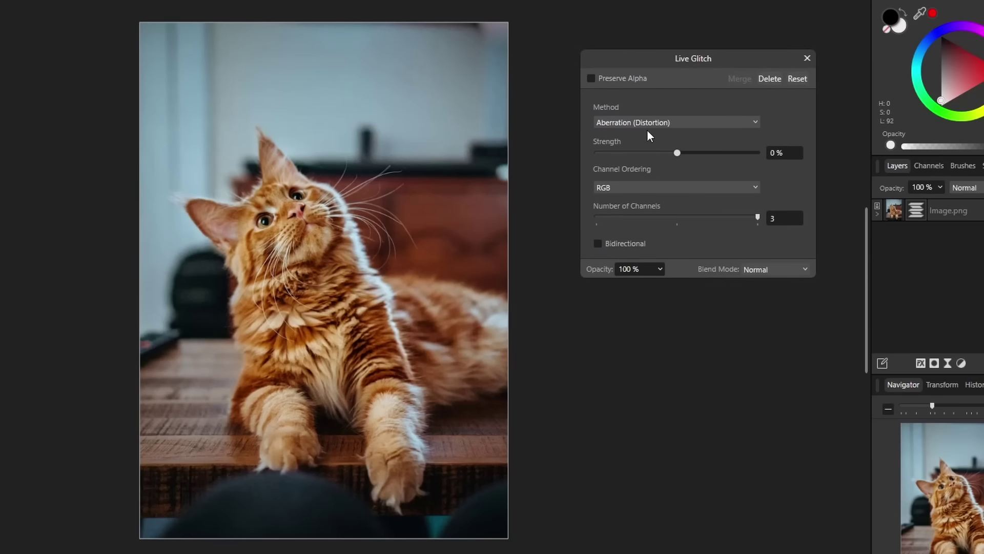
pyautogui.moveTo(676, 153)
pyautogui.mouseDown()
pyautogui.moveTo(809, 156)
pyautogui.moveTo(690, 152)
pyautogui.mouseUp()
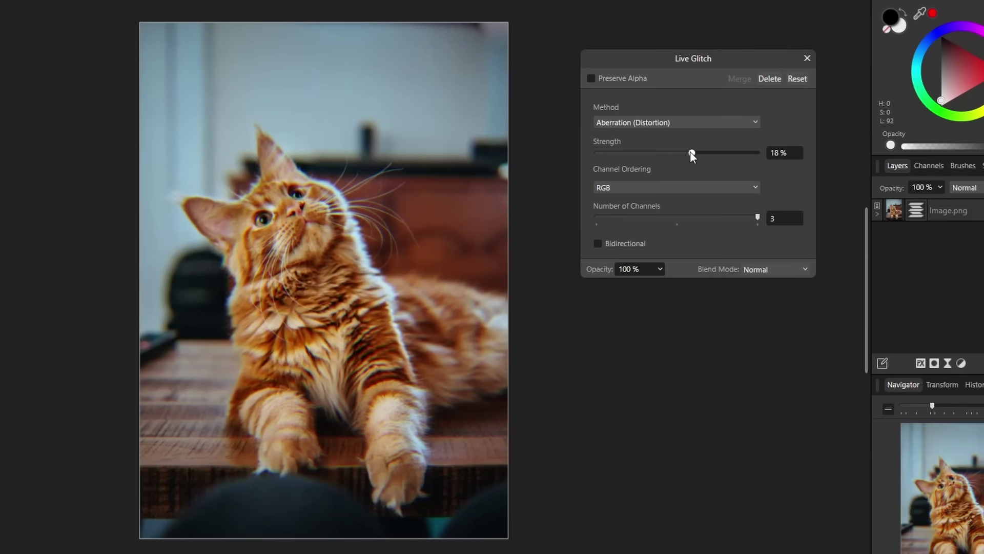
# Try other Glitch methods, ending with Waves at 30% strength, and delete the live filter.
pyautogui.click(685, 121)
pyautogui.click(666, 199)
pyautogui.moveTo(679, 153); pyautogui.dragTo(659, 158)
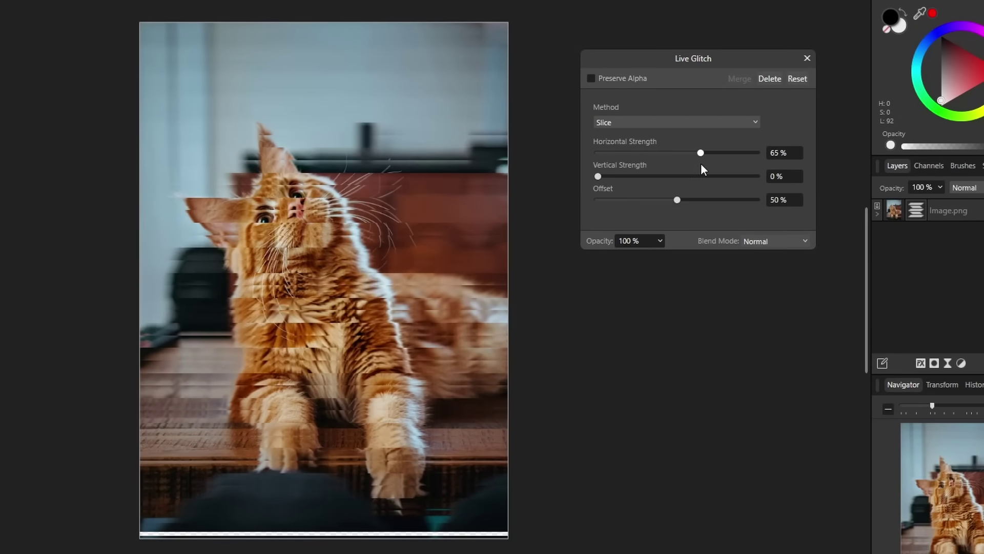
pyautogui.click(672, 122)
pyautogui.click(617, 260)
pyautogui.moveTo(659, 153); pyautogui.dragTo(645, 167)
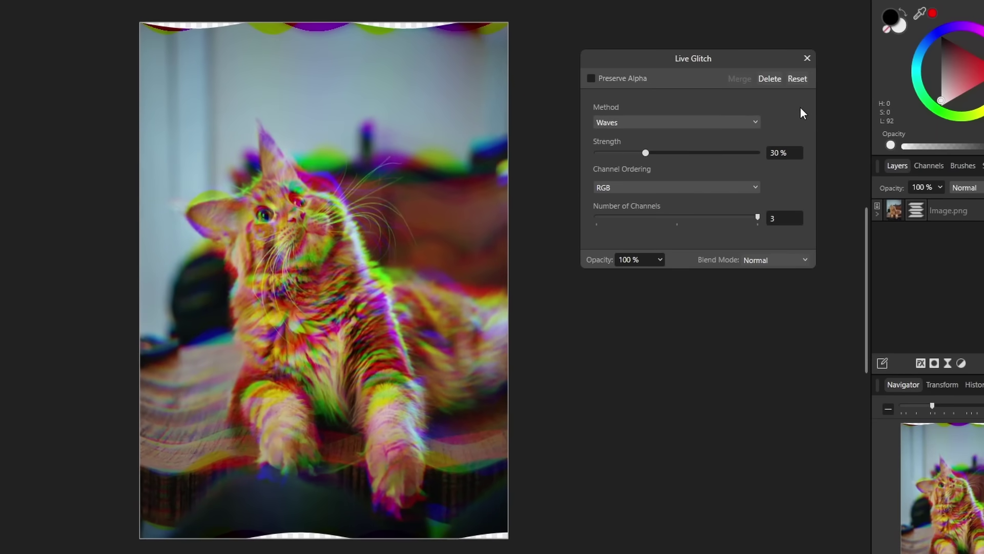
pyautogui.click(769, 79)
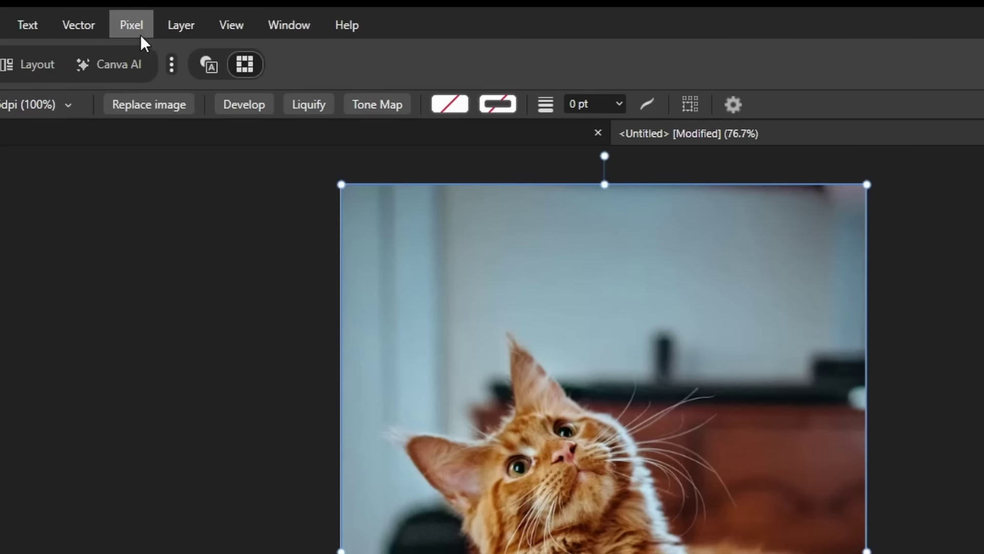
# Apply the Detect Edges filter to the cat image and undo it.
pyautogui.click(135, 24)
pyautogui.moveTo(168, 50)
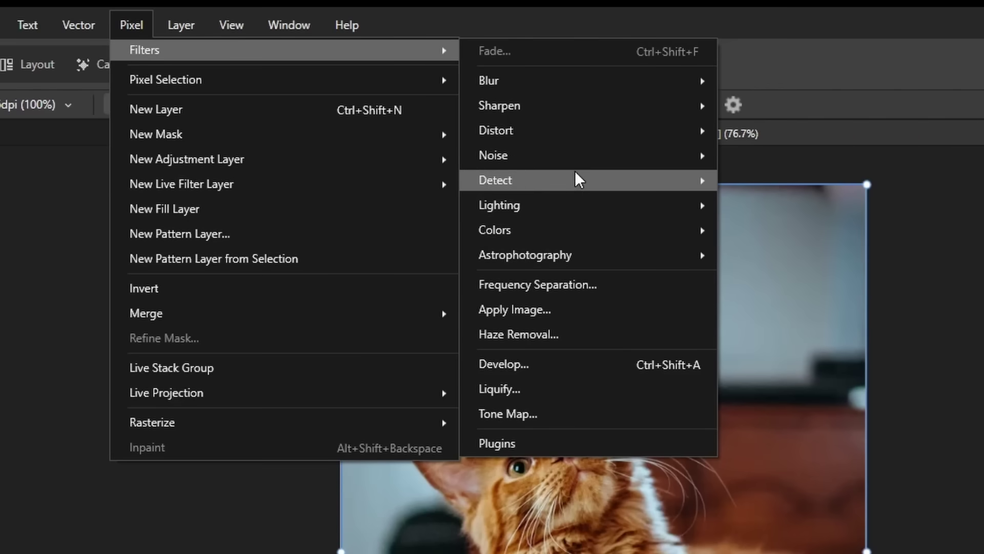
pyautogui.moveTo(569, 183)
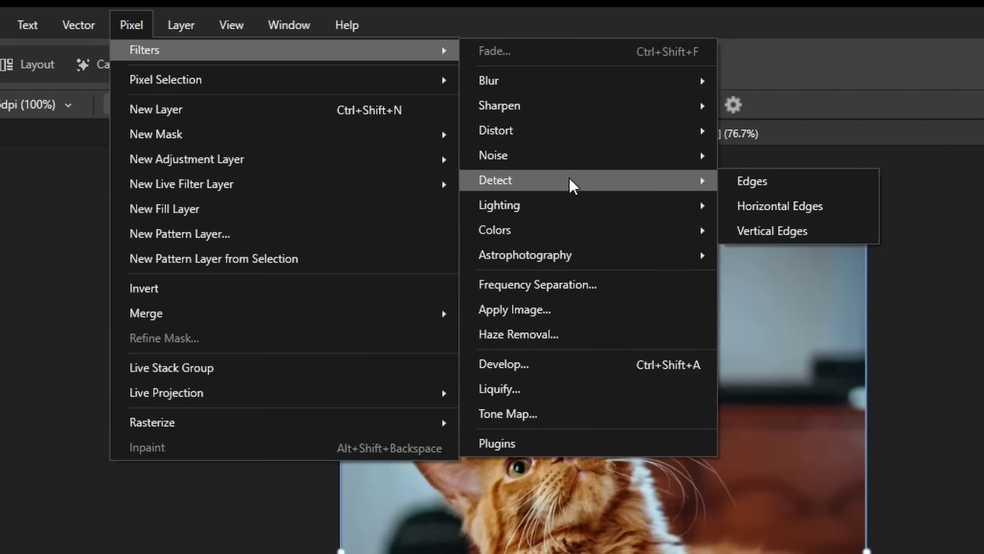
pyautogui.click(787, 187)
pyautogui.click(686, 104)
pyautogui.hotkey('ctrl', 'z')
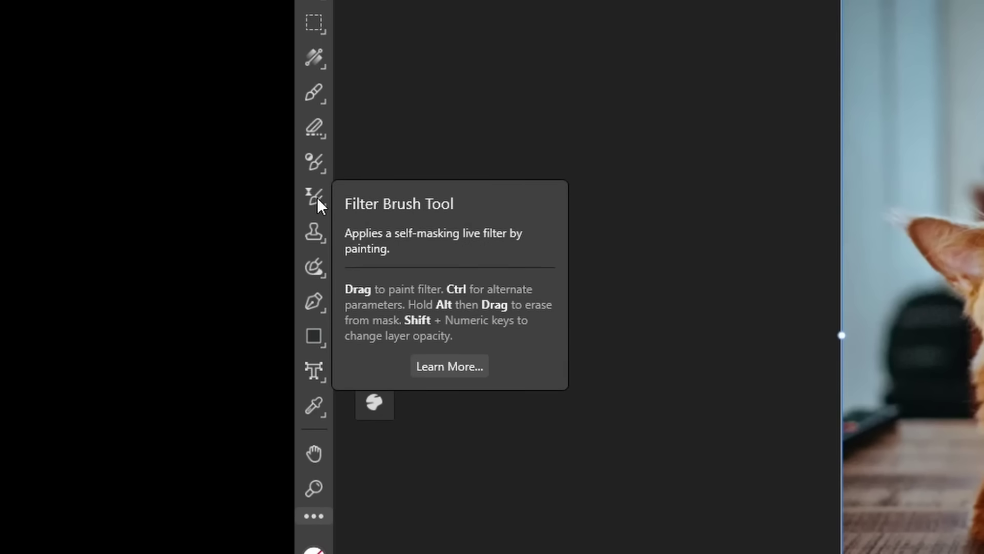
# Paint a Gaussian Blur over the cat's face and chest with the Filter Brush Tool.
pyautogui.click(315, 197)
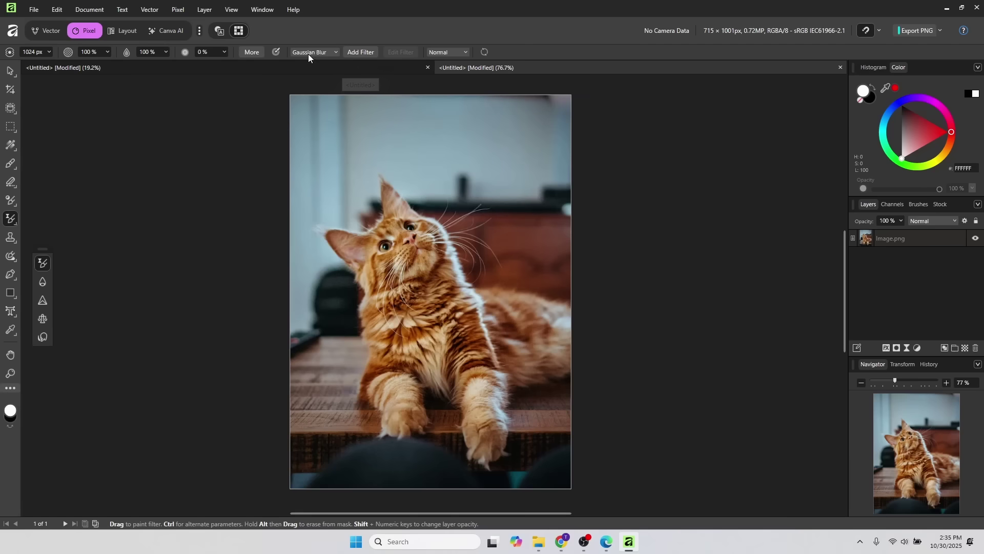
pyautogui.click(310, 52)
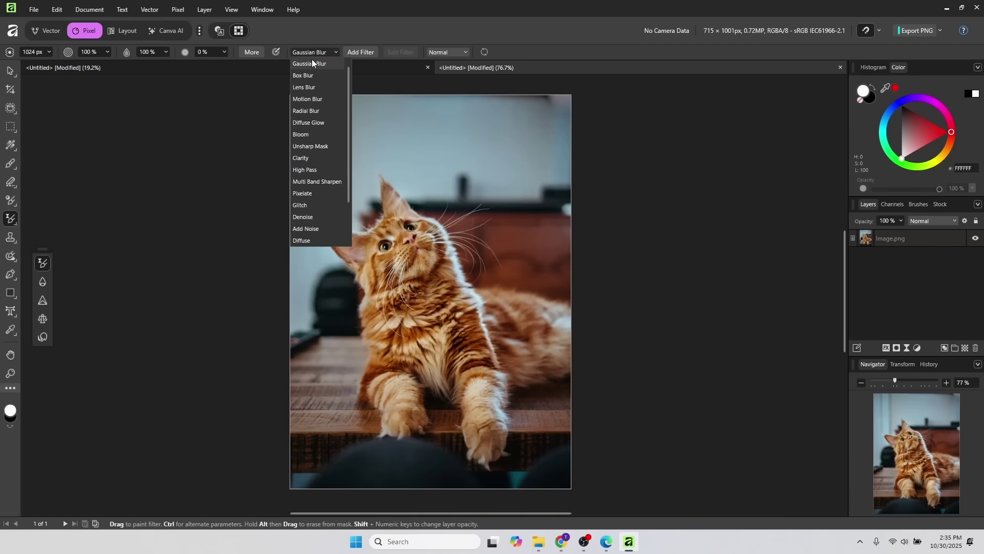
pyautogui.click(312, 63)
pyautogui.moveTo(397, 208)
pyautogui.mouseDown()
pyautogui.moveTo(390, 218)
pyautogui.moveTo(455, 284)
pyautogui.moveTo(469, 329)
pyautogui.mouseUp()
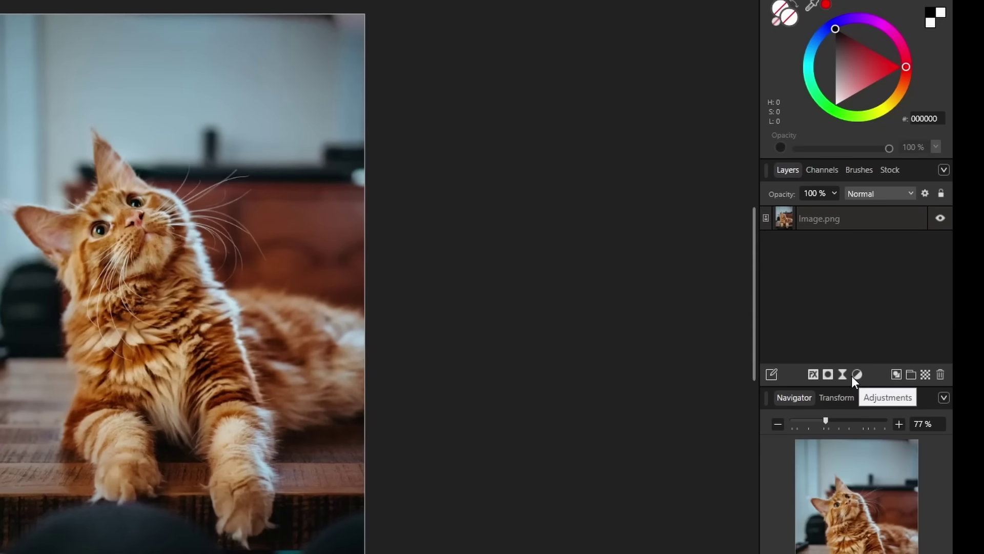
# Add a live Gaussian Blur with a 6.9 px radius to the cat image and brush it away from the head and background.
pyautogui.click(844, 374)
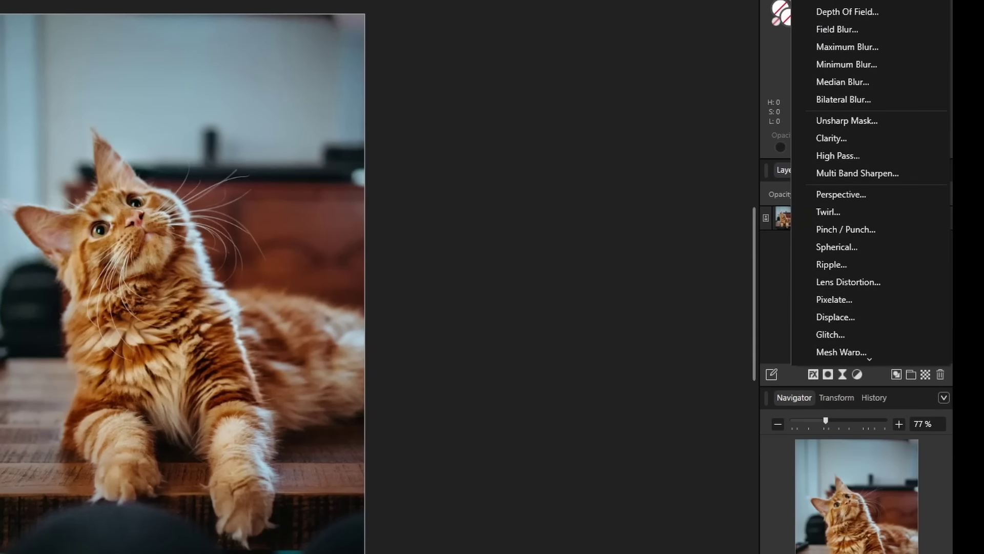
pyautogui.click(845, 0)
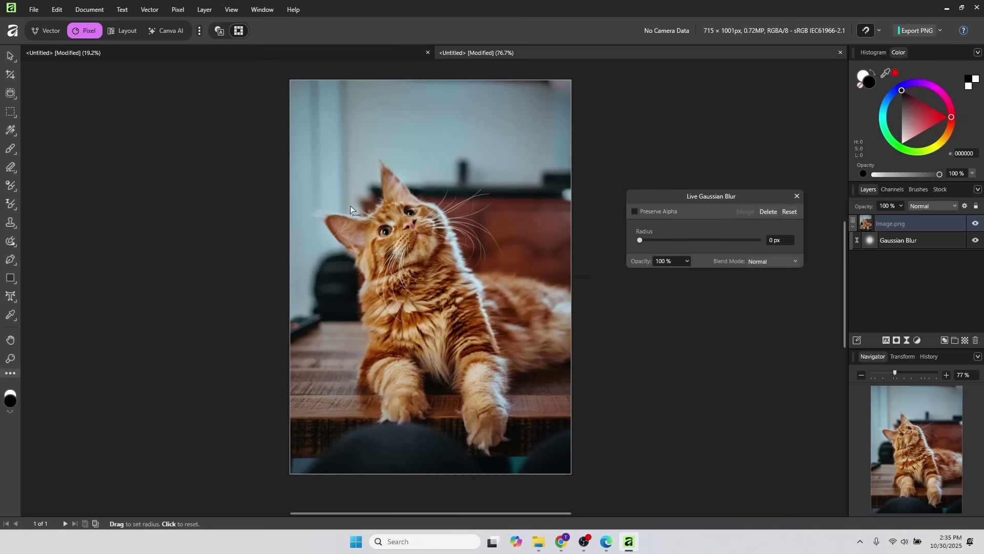
pyautogui.click(10, 150)
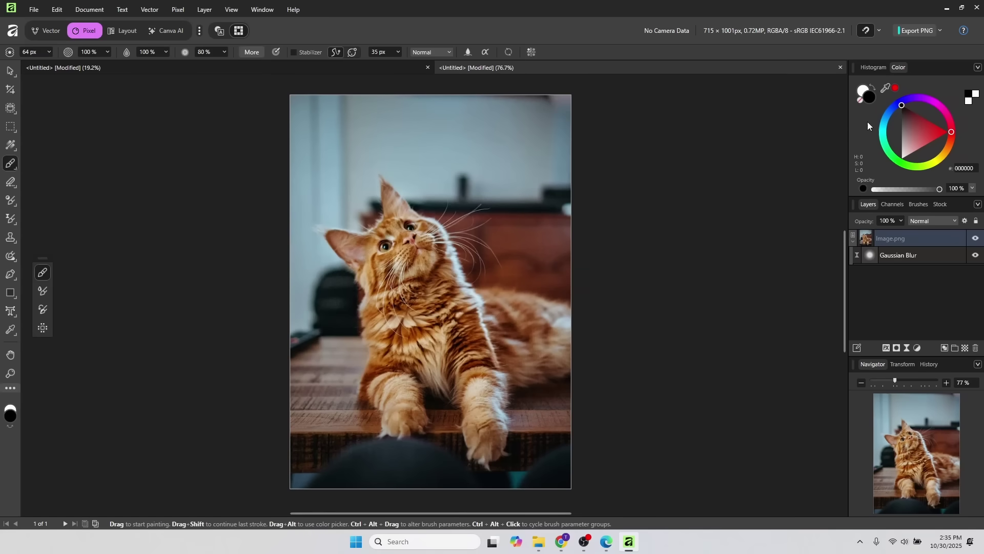
pyautogui.click(876, 132)
pyautogui.moveTo(638, 240); pyautogui.dragTo(683, 245)
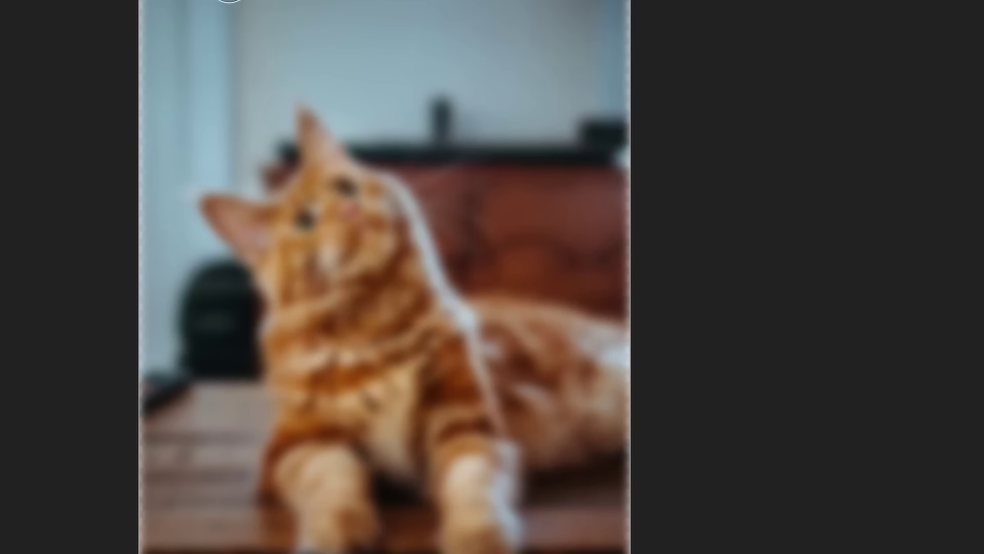
pyautogui.moveTo(342, 92); pyautogui.dragTo(268, 252)
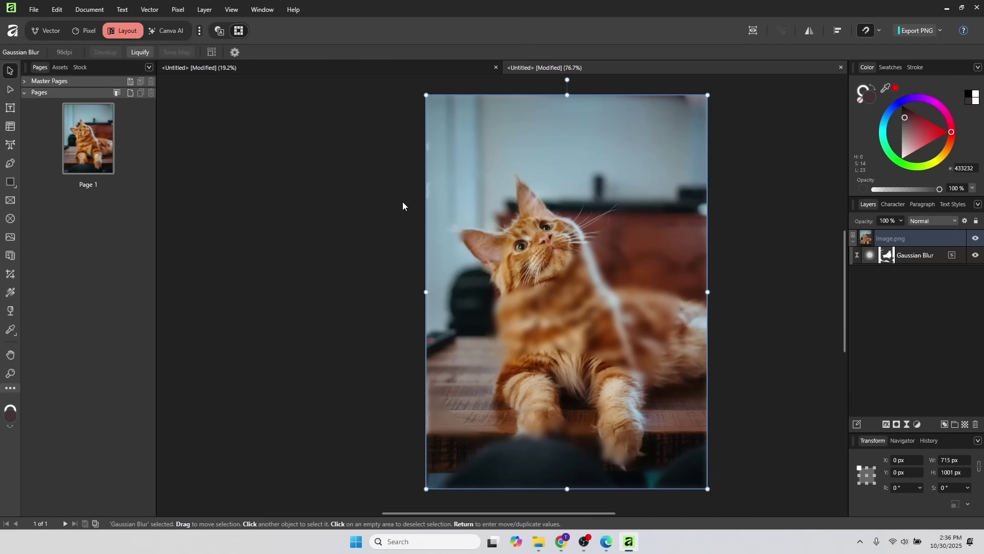
# Switch to the Canva AI studio, try the Generative Edit Tool, and dismiss the upgrade offer.
pyautogui.click(166, 30)
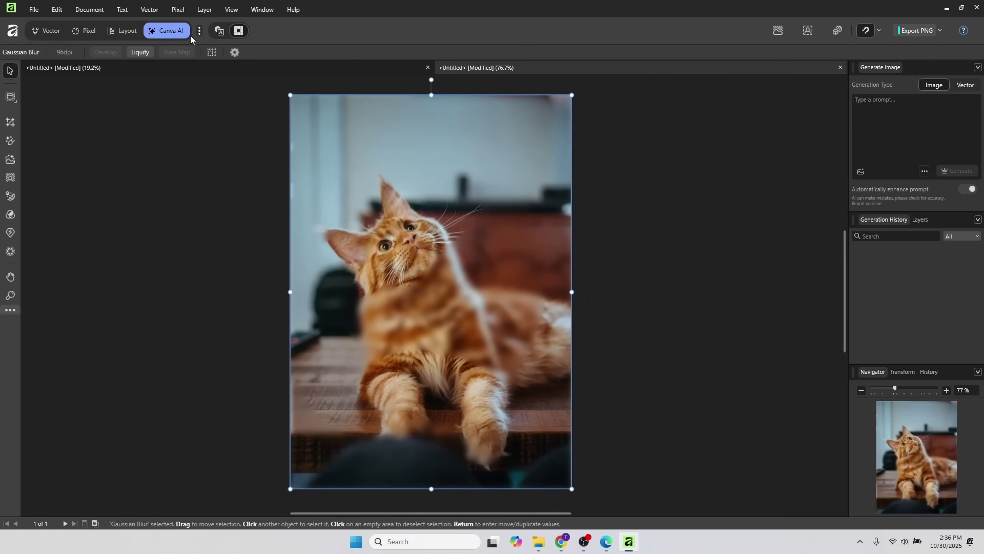
pyautogui.click(11, 160)
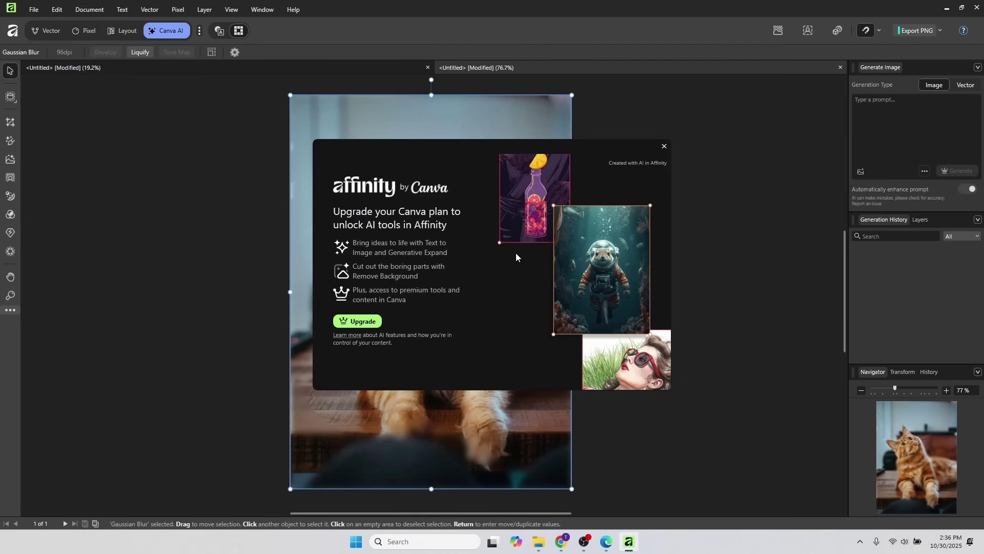
pyautogui.click(664, 147)
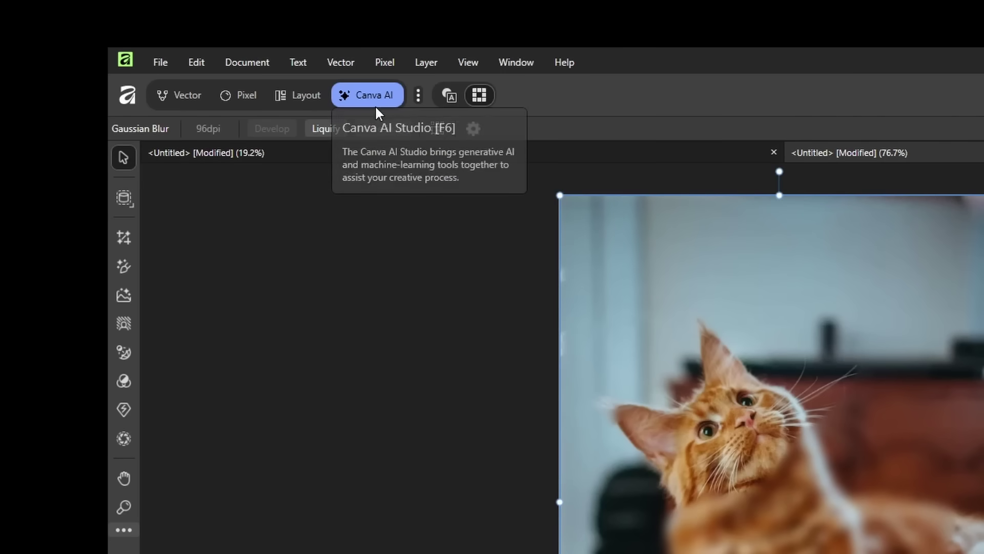
# Turn off the Canva AI studio in the list of available studios.
pyautogui.click(418, 94)
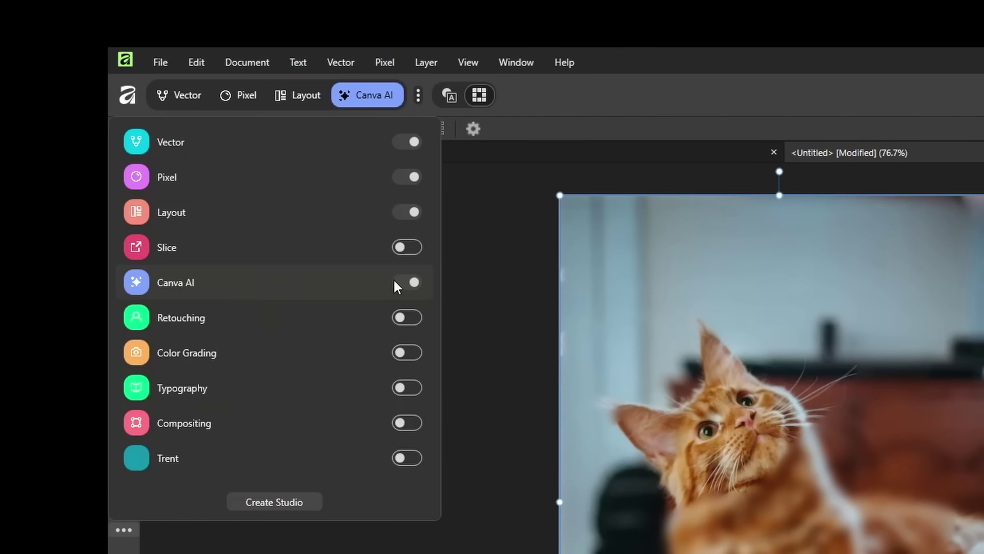
pyautogui.click(408, 285)
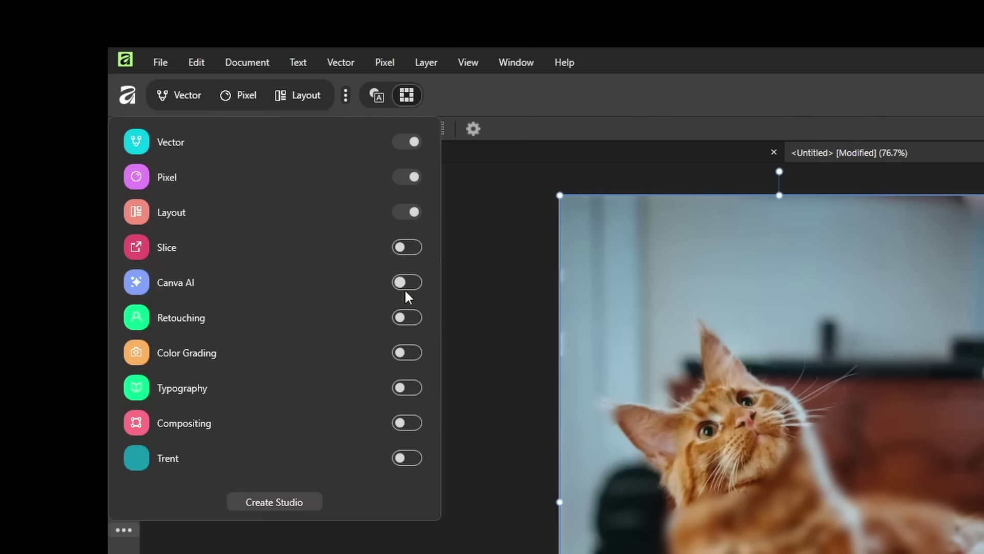
pyautogui.click(443, 199)
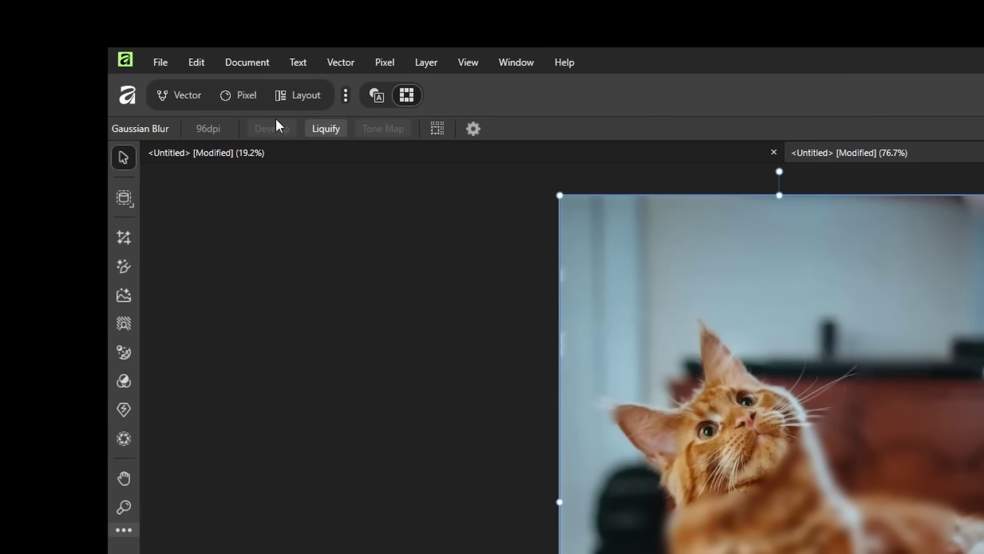